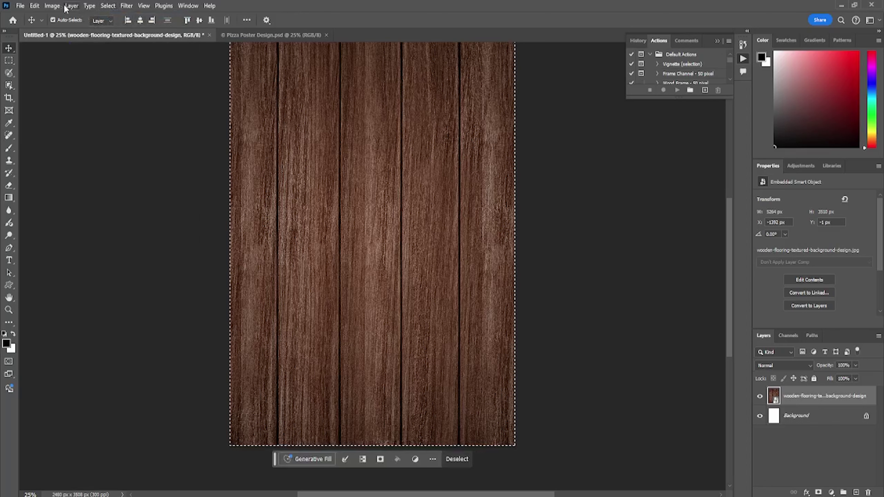
- Clear the selection around the canvas and deselect the wooden flooring layer
{"action": "left_click", "coordinate": [108, 6]}
{"action": "left_click", "coordinate": [113, 25]}
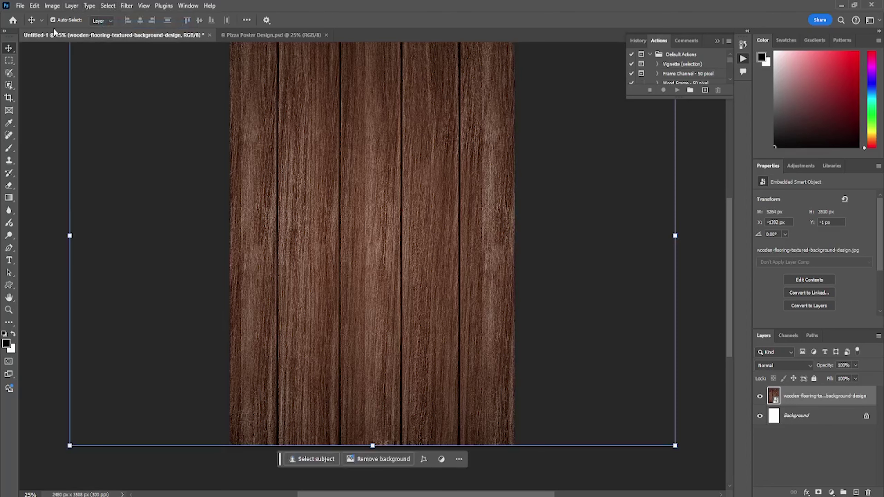
{"action": "left_click", "coordinate": [43, 132]}
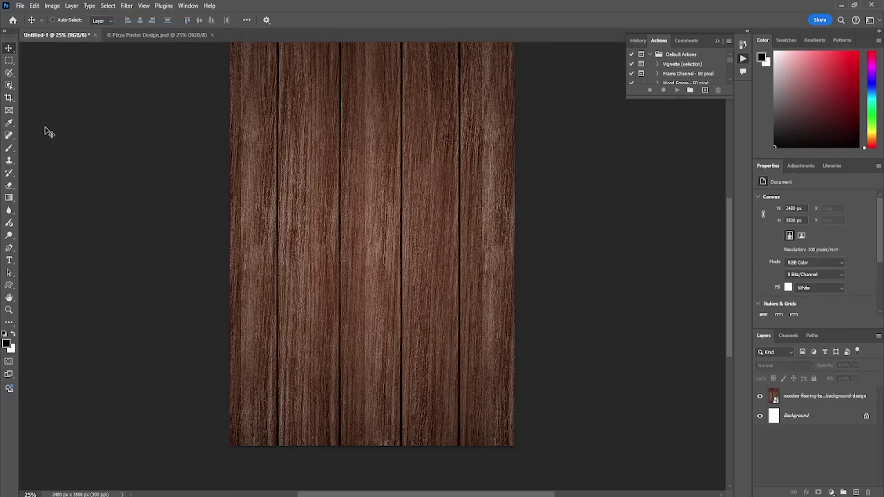
{"action": "key", "text": "ctrl+0"}
{"action": "left_click", "coordinate": [265, 212]}
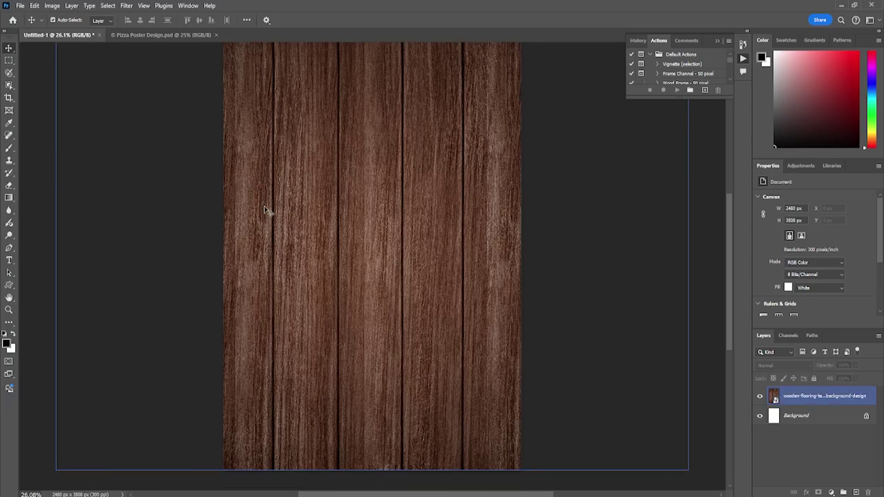
{"action": "key", "text": "ctrl+minus"}
{"action": "key", "text": "ctrl+minus"}
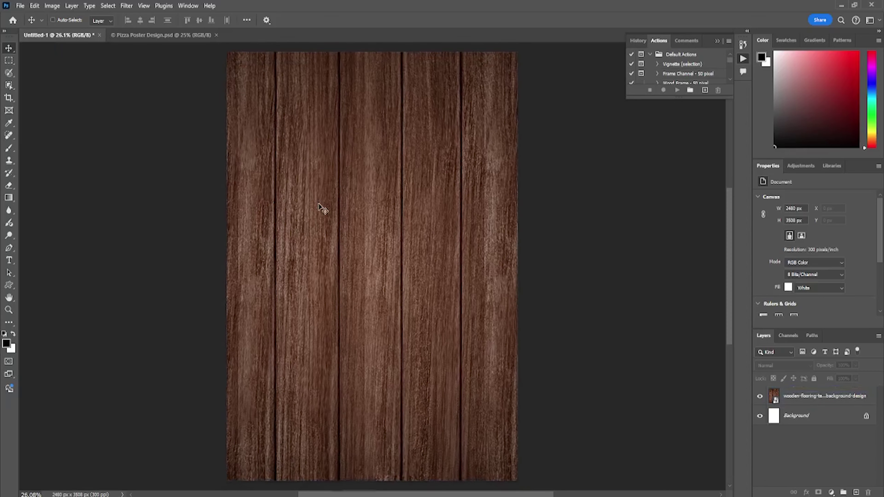
{"action": "scroll", "coordinate": [370, 203], "scroll_direction": "up", "scroll_amount": 1}
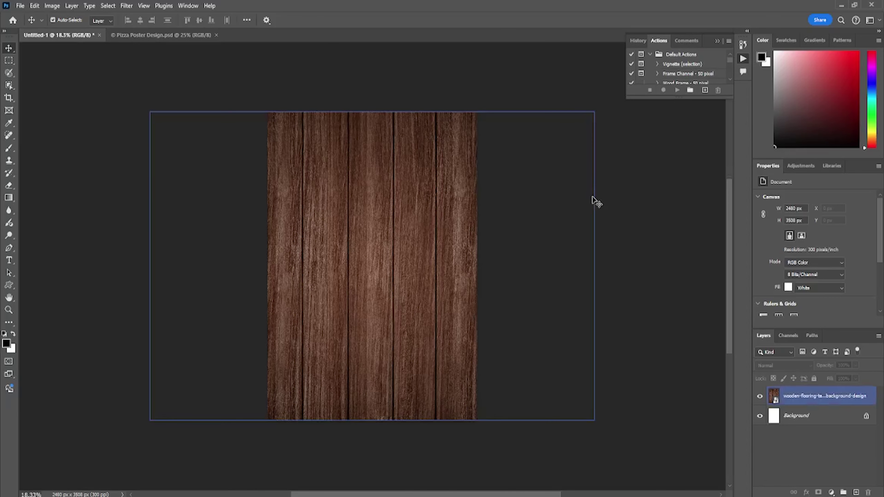
- Add a Vibrance adjustment above the wooden flooring layer with Vibrance +64 and Saturation +45
{"action": "left_click", "coordinate": [504, 210]}
{"action": "left_click", "coordinate": [823, 397]}
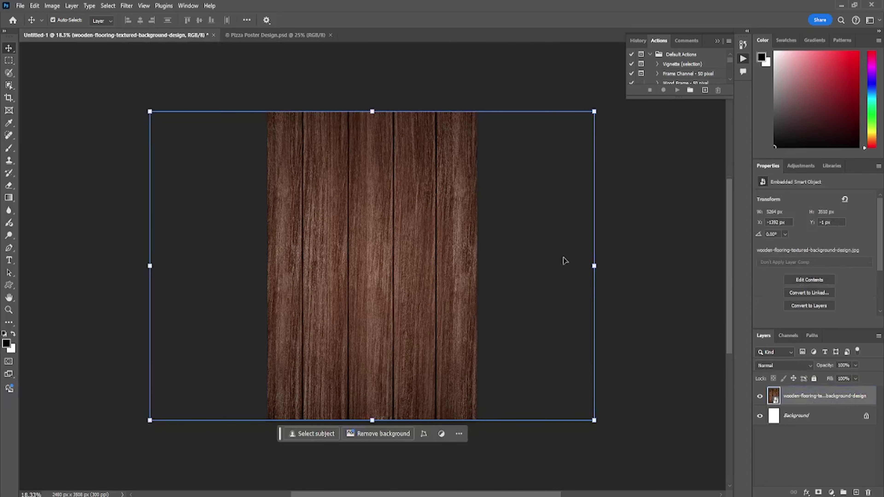
{"action": "left_click", "coordinate": [831, 492]}
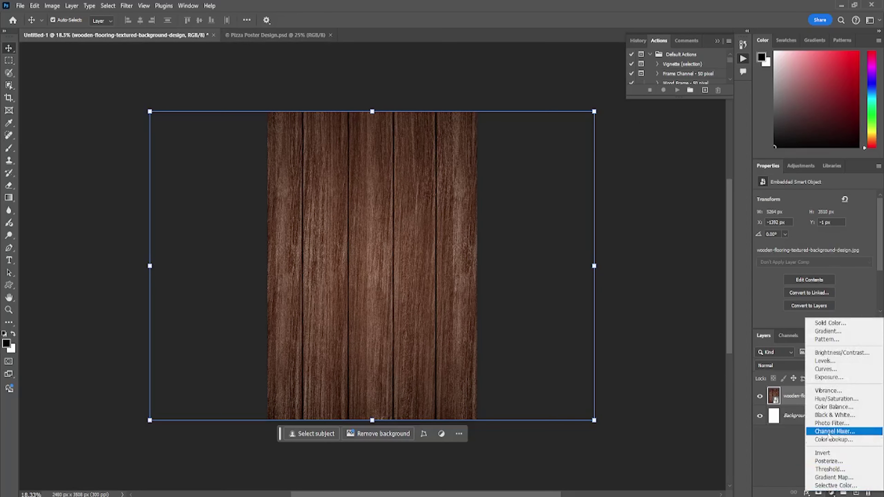
{"action": "left_click", "coordinate": [828, 390]}
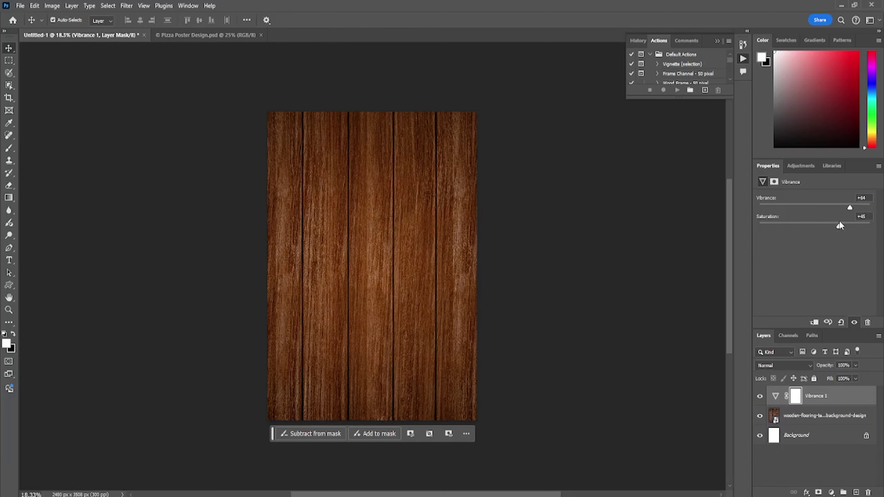
{"action": "left_click", "coordinate": [625, 273]}
- Delete the white Background layer and scale the wooden flooring texture to about 77.46% so it extends slightly beyond the canvas edges
{"action": "left_click", "coordinate": [814, 416]}
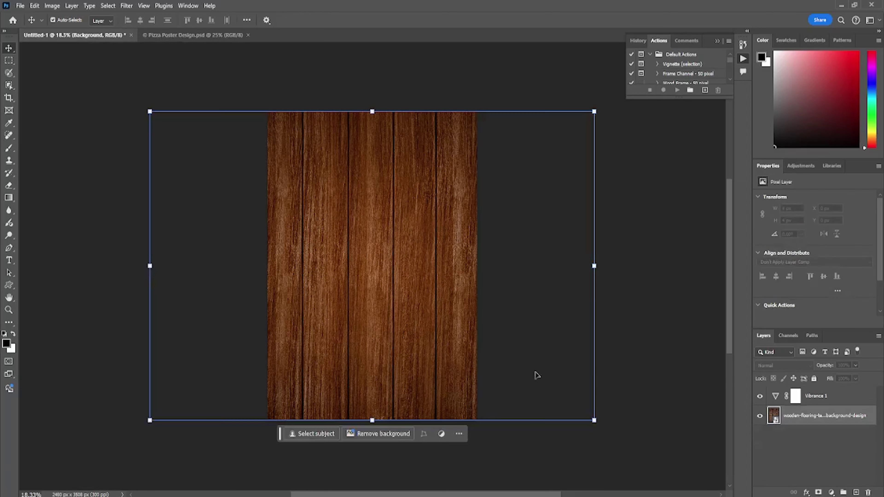
{"action": "left_click", "coordinate": [644, 346]}
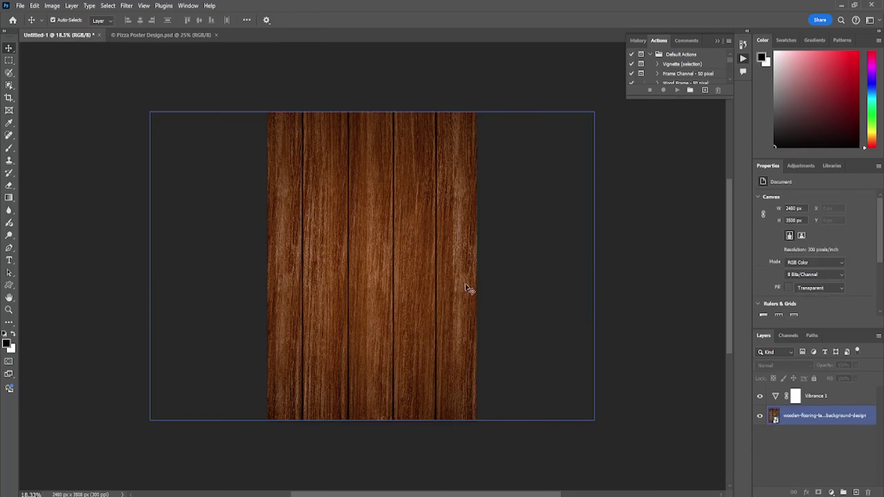
{"action": "scroll", "coordinate": [384, 266], "scroll_direction": "up", "scroll_amount": 1}
{"action": "scroll", "coordinate": [382, 264], "scroll_direction": "down", "scroll_amount": 3}
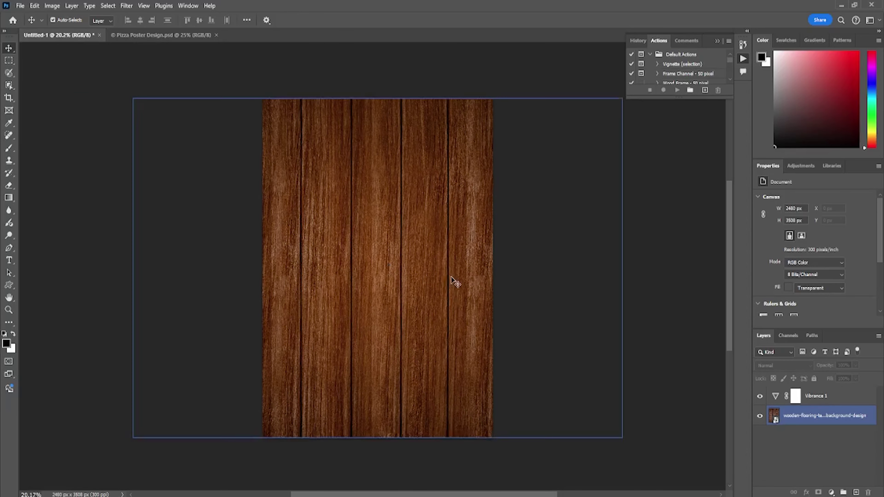
{"action": "left_click", "coordinate": [825, 423]}
{"action": "scroll", "coordinate": [599, 309], "scroll_direction": "down", "scroll_amount": 2}
{"action": "left_click_drag", "start_coordinate": [566, 140], "coordinate": [569, 136]}
{"action": "key", "text": "Return"}
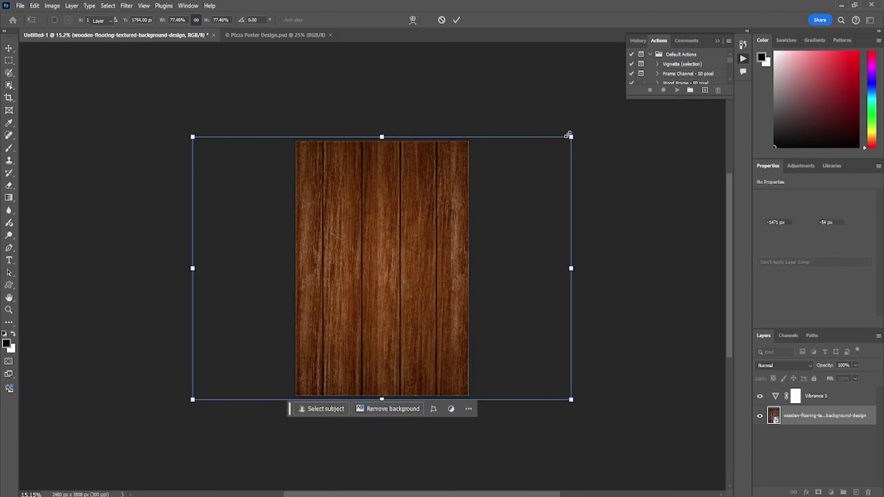
{"action": "scroll", "coordinate": [362, 280], "scroll_direction": "up", "scroll_amount": 1}
{"action": "scroll", "coordinate": [362, 281], "scroll_direction": "up", "scroll_amount": 1}
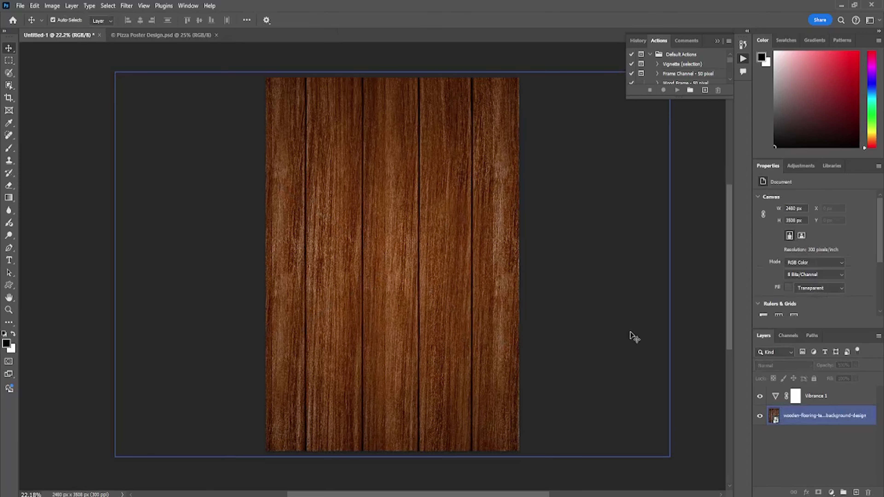
- Fully lock the wooden flooring layer
{"action": "left_click", "coordinate": [493, 486]}
{"action": "left_click", "coordinate": [396, 428]}
{"action": "left_click", "coordinate": [496, 466]}
{"action": "left_click", "coordinate": [819, 422]}
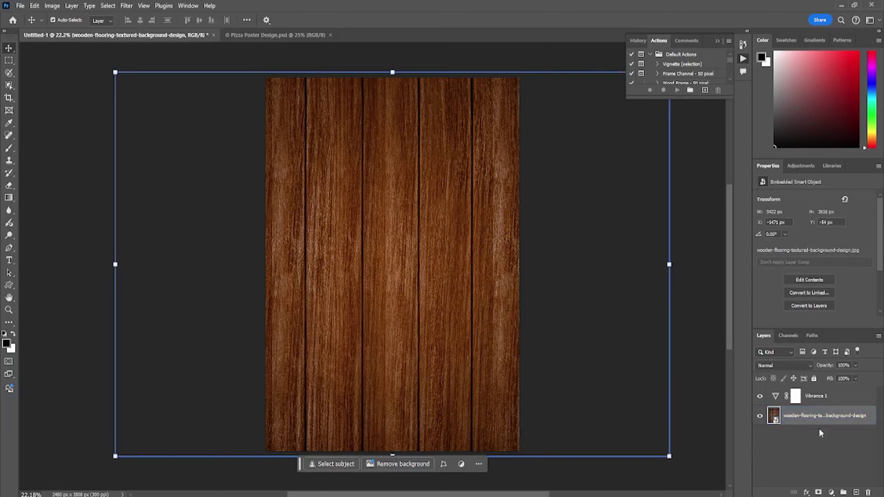
{"action": "right_click", "coordinate": [834, 420]}
{"action": "left_click", "coordinate": [835, 421]}
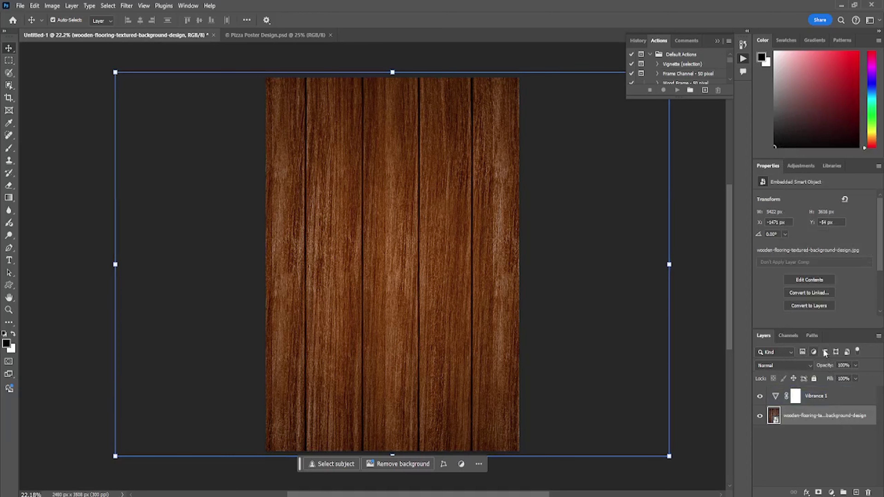
{"action": "left_click", "coordinate": [814, 380]}
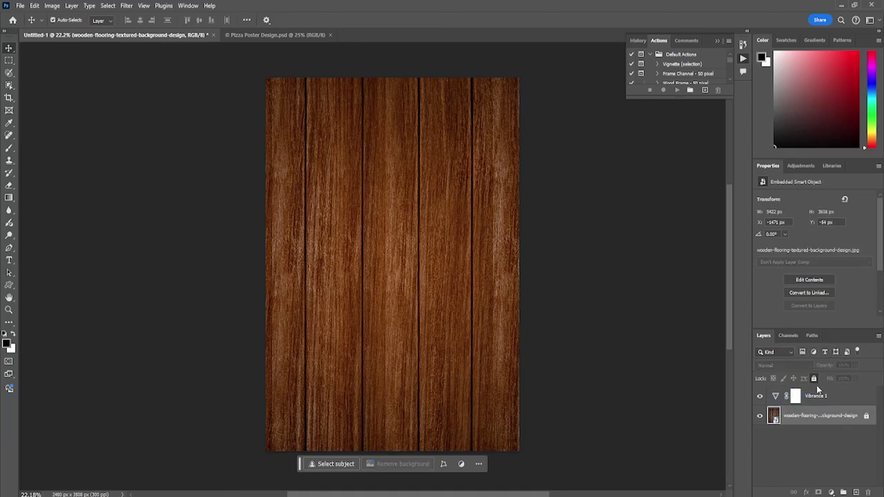
{"action": "left_click", "coordinate": [778, 444]}
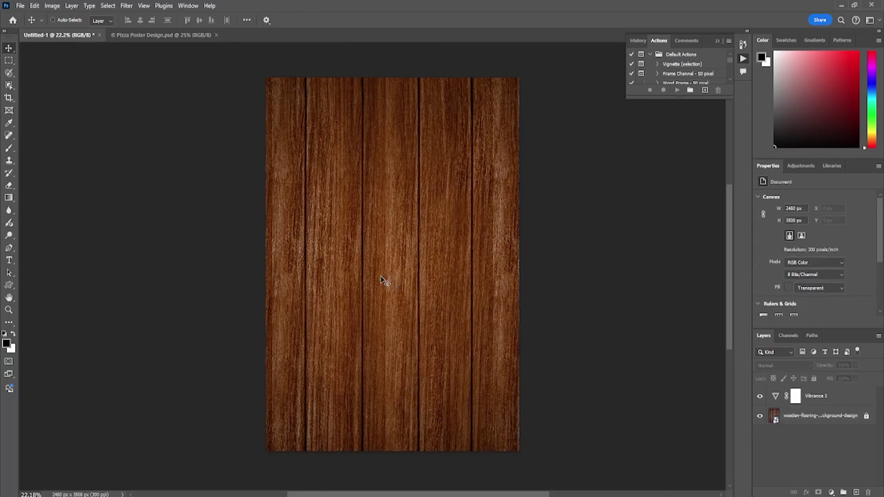
- Draw a black-to-transparent linear gradient fill with the Gradient tool, from the poster's lower edge up to just below its centre
{"action": "key", "text": "ctrl+0"}
{"action": "scroll", "coordinate": [379, 284], "scroll_direction": "down", "scroll_amount": 1}
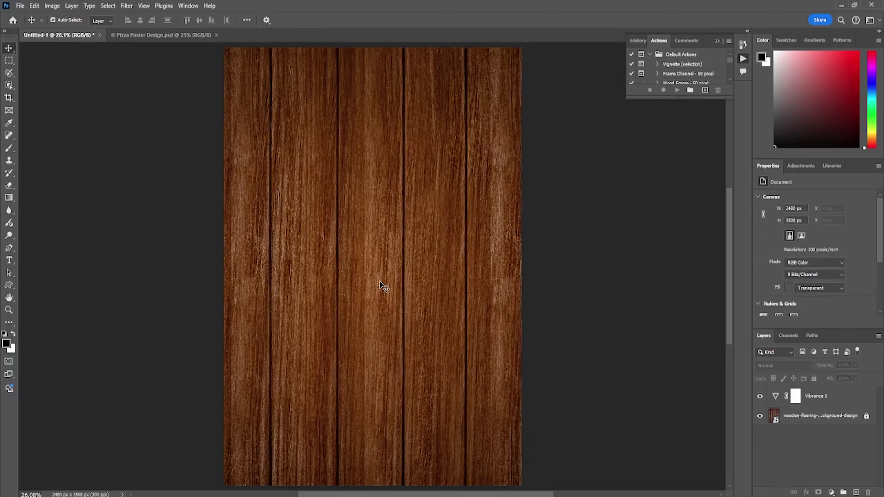
{"action": "left_click", "coordinate": [9, 198]}
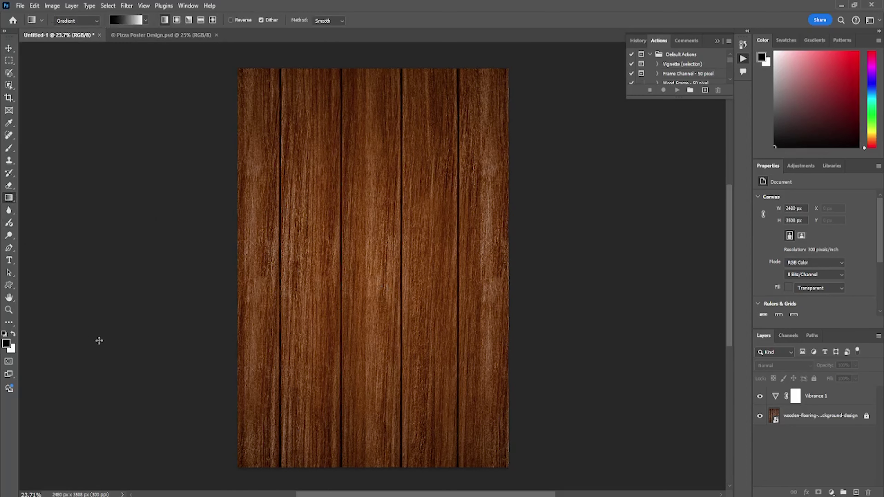
{"action": "scroll", "coordinate": [99, 340], "scroll_direction": "down", "scroll_amount": 1}
{"action": "left_click_drag", "start_coordinate": [368, 408], "coordinate": [369, 370]}
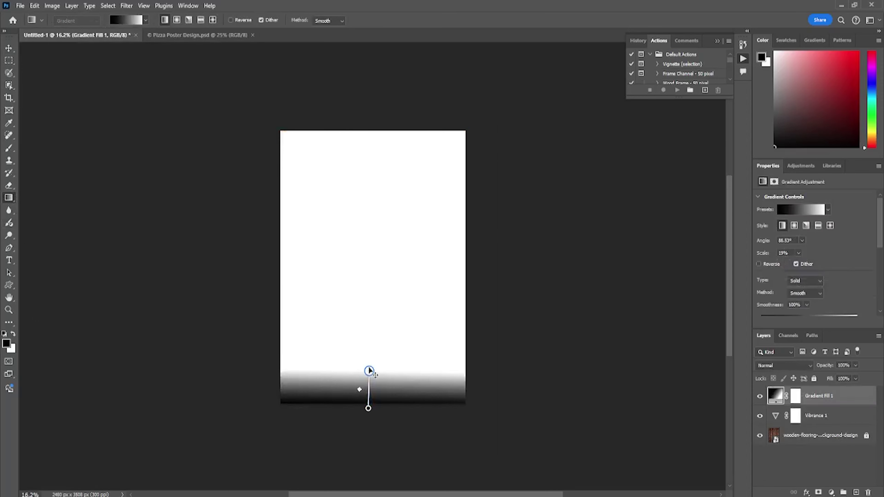
{"action": "key", "text": "Escape"}
{"action": "left_click", "coordinate": [144, 20]}
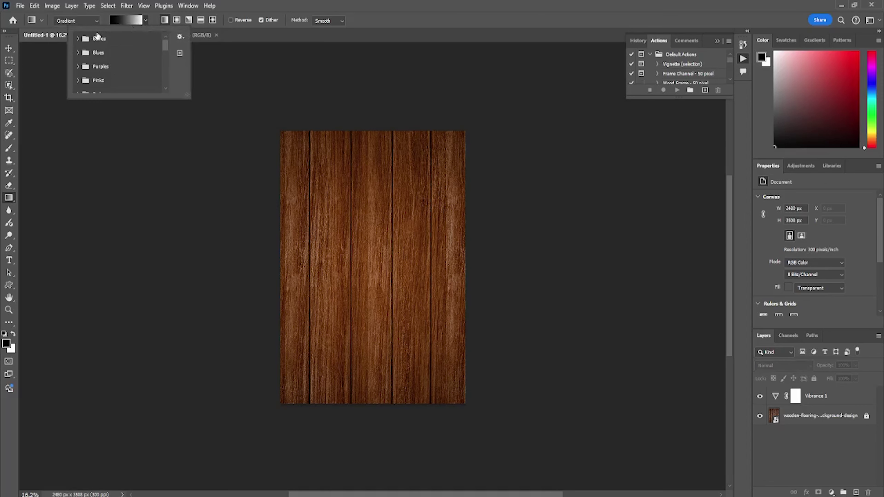
{"action": "left_click", "coordinate": [80, 39]}
{"action": "double_click", "coordinate": [105, 52]}
{"action": "left_click_drag", "start_coordinate": [365, 407], "coordinate": [364, 286]}
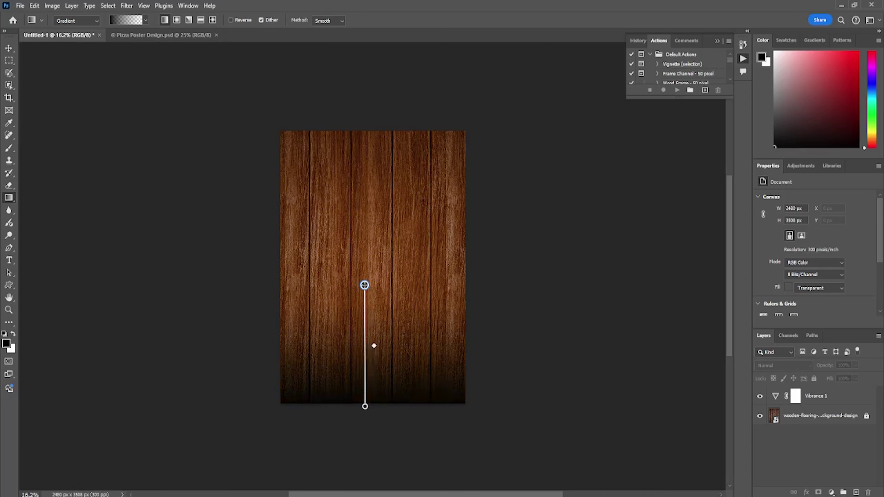
- Shift the gradient downward so its dark fade covers only the lowest part of the wooden background
{"action": "mouse_move", "coordinate": [368, 344]}
{"action": "left_mouse_down"}
{"action": "mouse_move", "coordinate": [371, 369]}
{"action": "mouse_move", "coordinate": [362, 340]}
{"action": "left_mouse_up"}
{"action": "left_click_drag", "start_coordinate": [363, 292], "coordinate": [367, 323]}
{"action": "key", "text": "ctrl+z"}
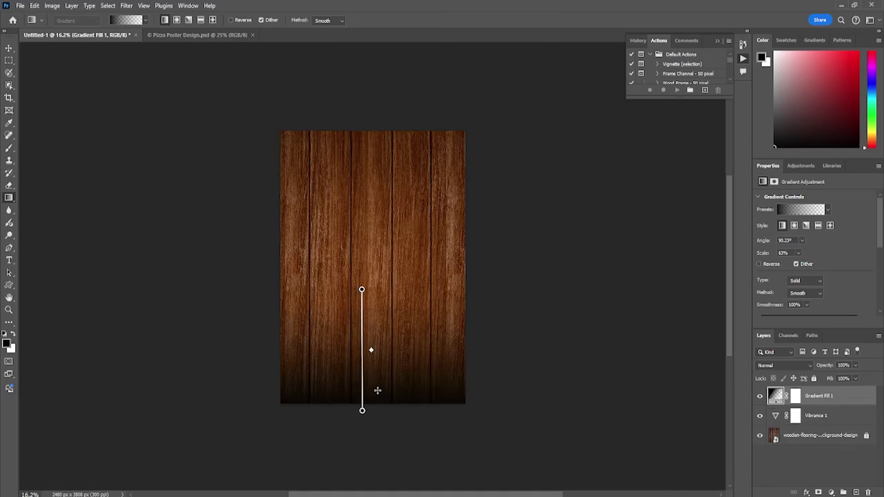
{"action": "left_click_drag", "start_coordinate": [363, 394], "coordinate": [376, 421]}
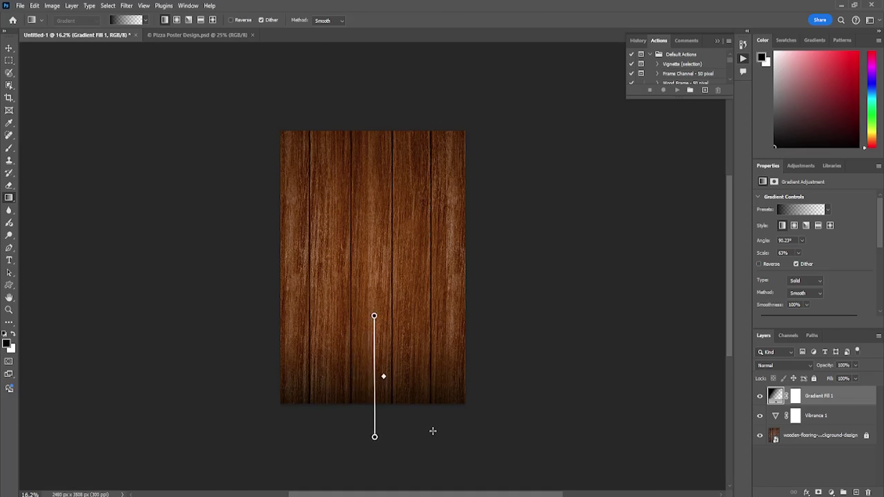
{"action": "key", "text": "v"}
{"action": "left_click", "coordinate": [55, 83]}
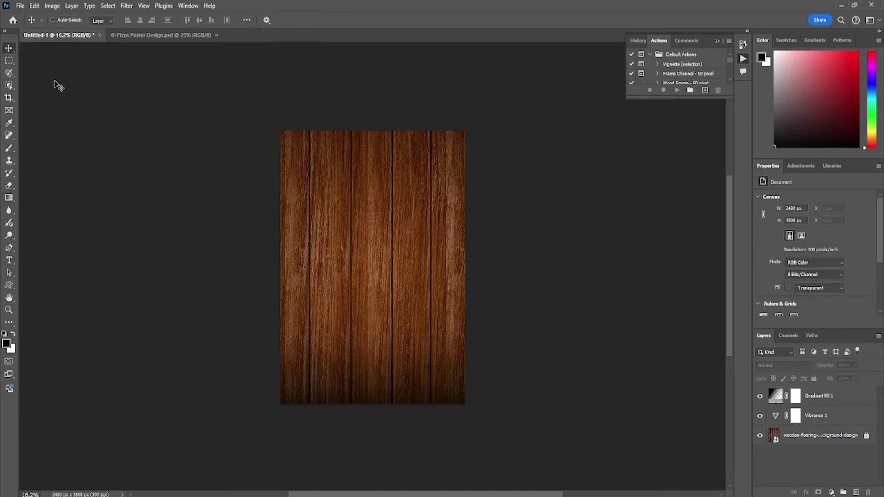
- Change the fill colour of the scalloped Shape 1 to orange-yellow ffae00
{"action": "key", "text": "ctrl+0"}
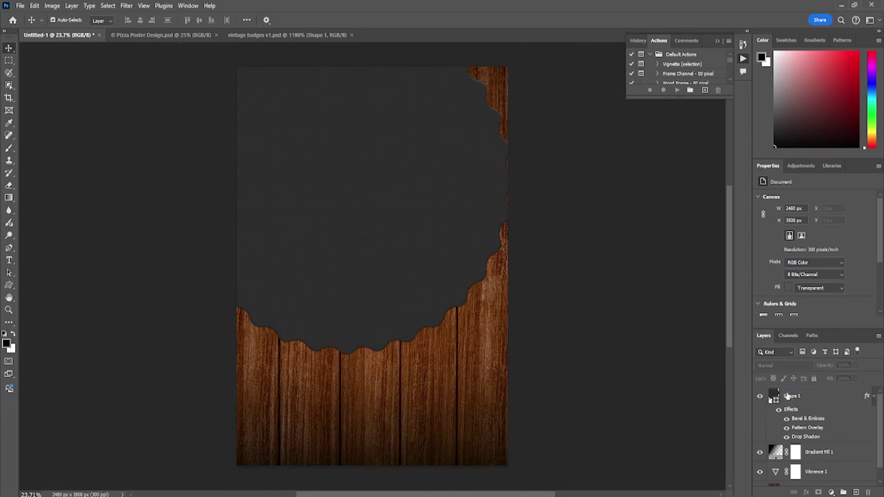
{"action": "left_click", "coordinate": [788, 396]}
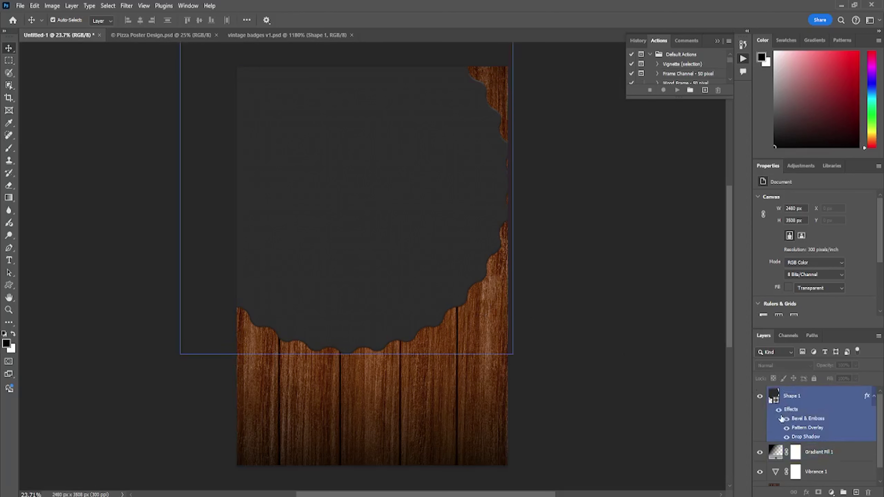
{"action": "double_click", "coordinate": [772, 396]}
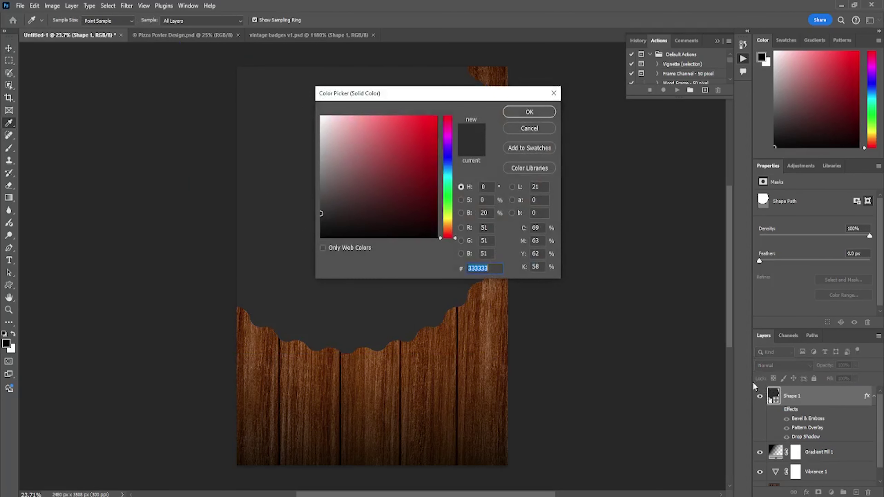
{"action": "left_click", "coordinate": [451, 221]}
{"action": "type", "text": "ffde00"}
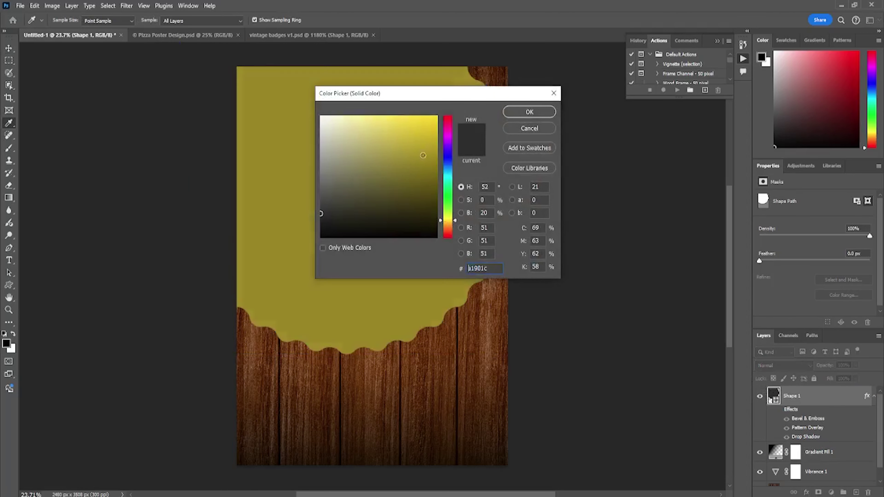
{"action": "left_click_drag", "start_coordinate": [449, 220], "coordinate": [451, 227]}
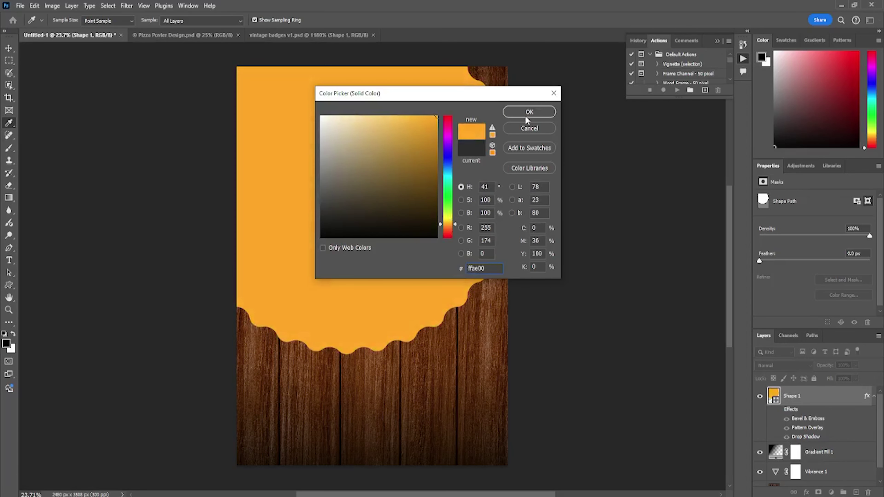
{"action": "left_click", "coordinate": [529, 112]}
- Move the scalloped orange shape up, centre it horizontally and enlarge it so its wavy lower edge crosses the poster just above the middle
{"action": "key", "text": "v"}
{"action": "left_click_drag", "start_coordinate": [378, 229], "coordinate": [407, 144]}
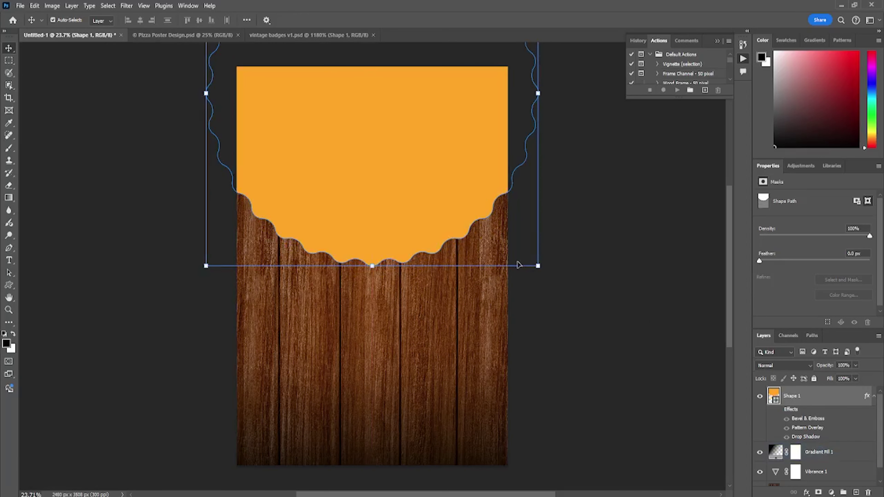
{"action": "left_click_drag", "start_coordinate": [540, 238], "coordinate": [616, 230]}
{"action": "left_click_drag", "start_coordinate": [400, 284], "coordinate": [390, 187]}
{"action": "key", "text": "Return"}
{"action": "left_click", "coordinate": [582, 339]}
{"action": "key", "text": "ctrl+0"}
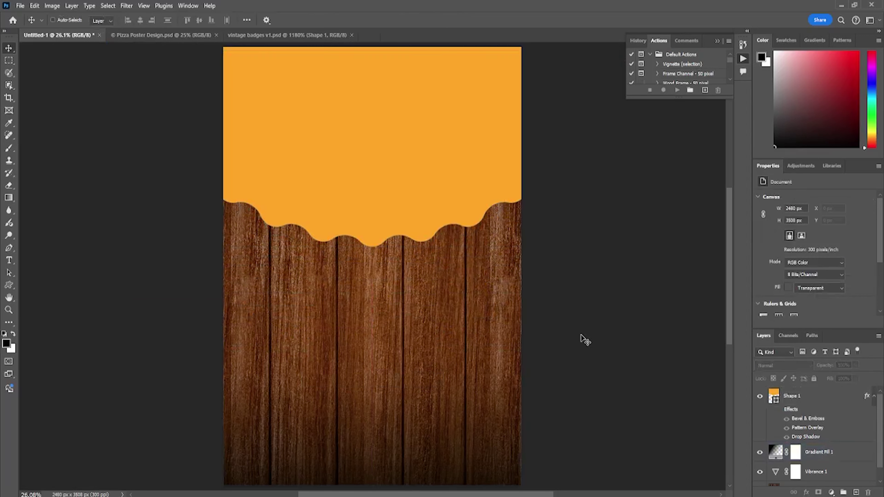
{"action": "scroll", "coordinate": [551, 301], "scroll_direction": "down", "scroll_amount": 2}
{"action": "scroll", "coordinate": [549, 302], "scroll_direction": "up", "scroll_amount": 1}
{"action": "left_click", "coordinate": [386, 188]}
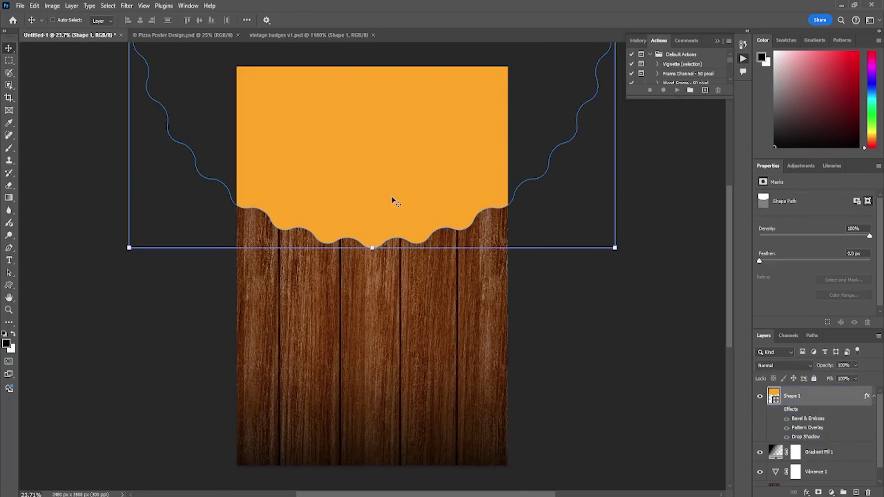
{"action": "key", "text": "ctrl+a"}
{"action": "key", "text": "ctrl+d"}
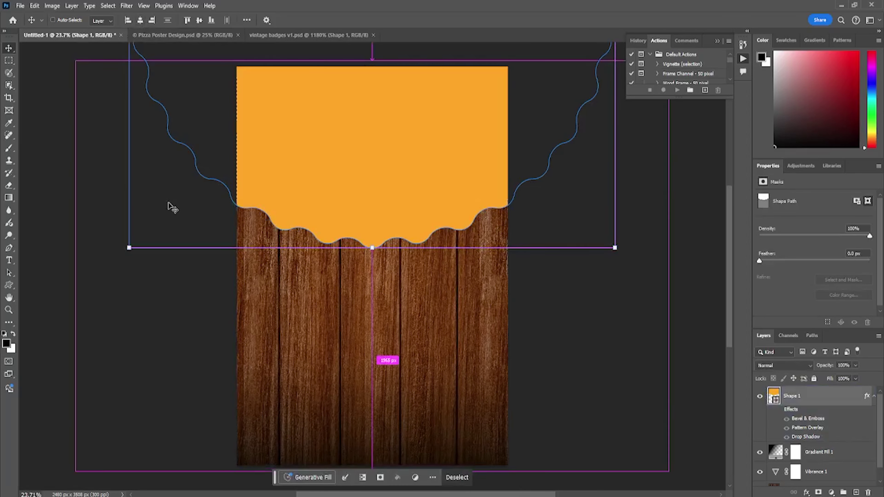
{"action": "left_click", "coordinate": [190, 232]}
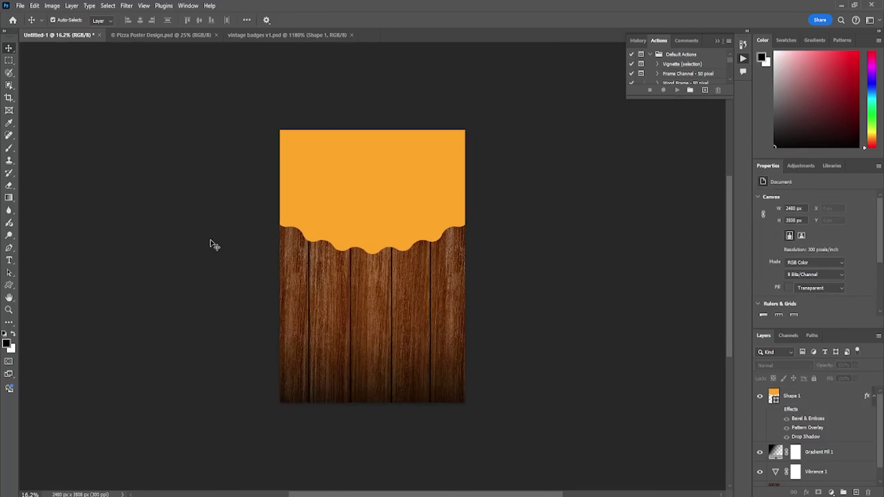
- Change the fill colour of the scalloped Shape 1 to fda701
{"action": "scroll", "coordinate": [212, 245], "scroll_direction": "up", "scroll_amount": 2}
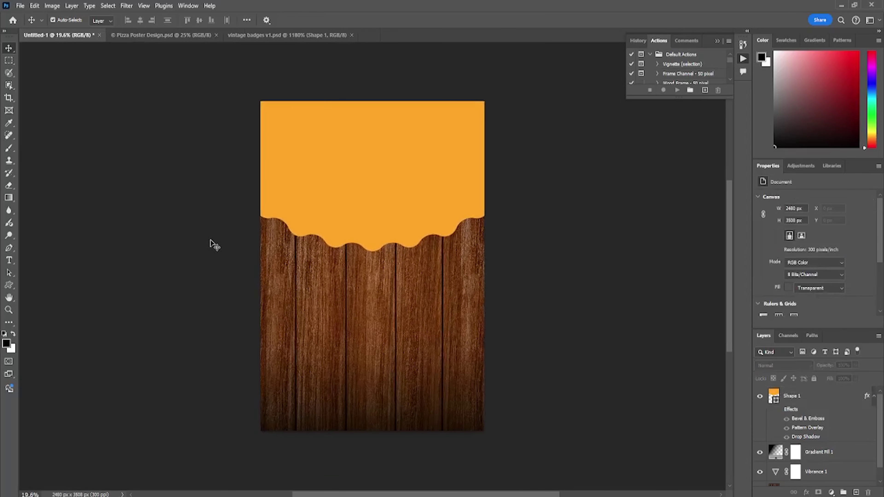
{"action": "double_click", "coordinate": [772, 396]}
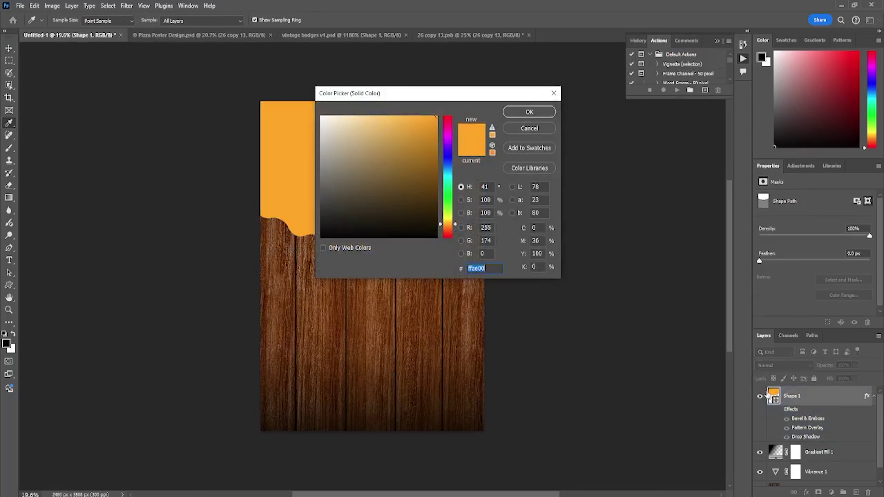
{"action": "left_click_drag", "start_coordinate": [474, 268], "coordinate": [402, 268]}
{"action": "type", "text": "fda701"}
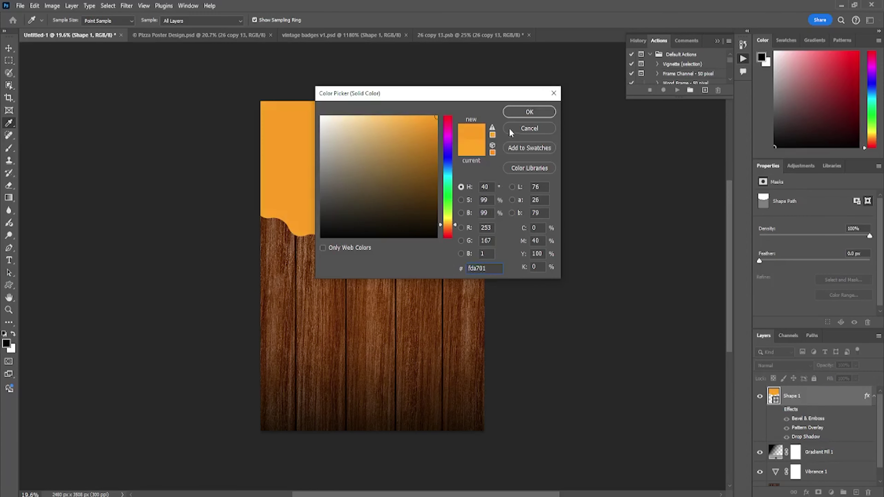
{"action": "left_click", "coordinate": [523, 115]}
{"action": "left_click", "coordinate": [588, 199]}
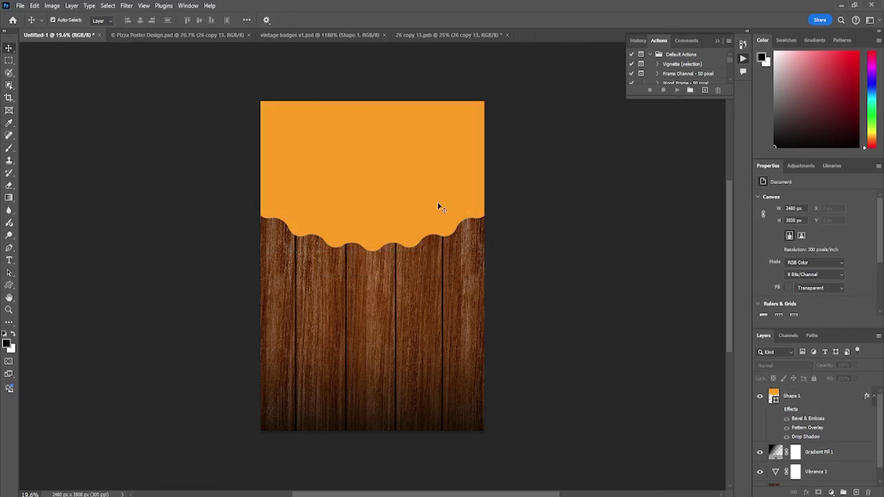
- Move the scalloped orange shape down slightly so its wavy lower edge sits a little nearer the poster's middle
{"action": "left_click", "coordinate": [412, 199]}
{"action": "left_click_drag", "start_coordinate": [412, 199], "coordinate": [412, 205]}
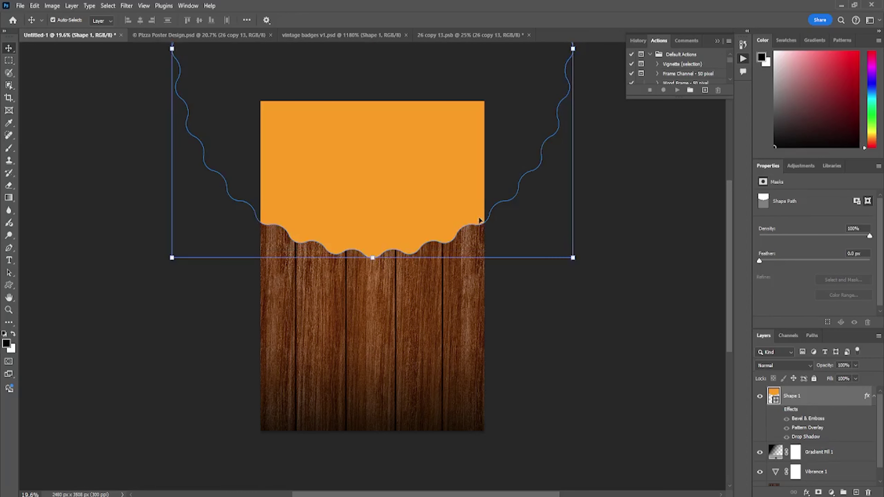
{"action": "left_click", "coordinate": [626, 273]}
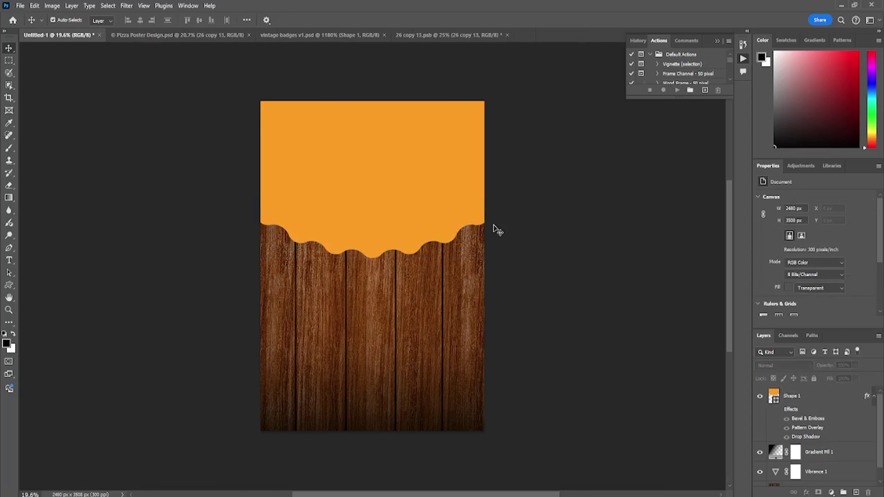
- Place the cardboard texture image 01.jpg over the whole poster and clip it to the scalloped Shape 1
{"action": "left_click", "coordinate": [358, 320]}
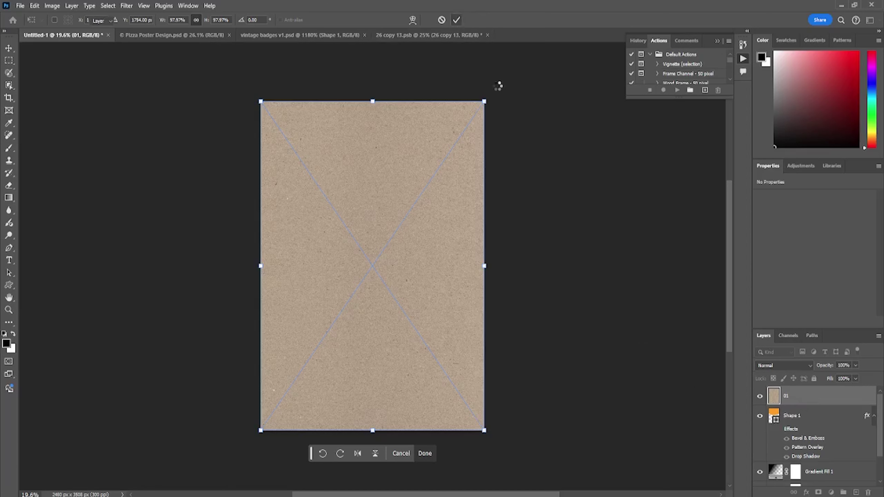
{"action": "left_click", "coordinate": [803, 415]}
{"action": "right_click", "coordinate": [807, 402]}
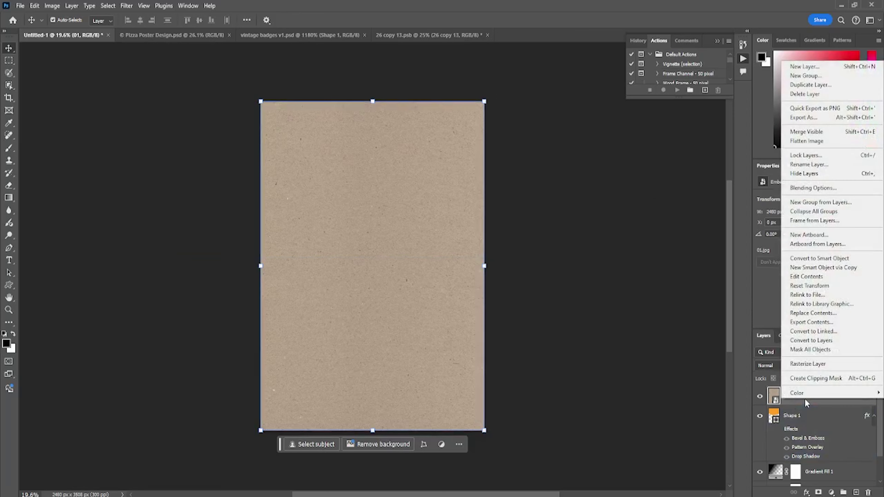
{"action": "left_click", "coordinate": [815, 378]}
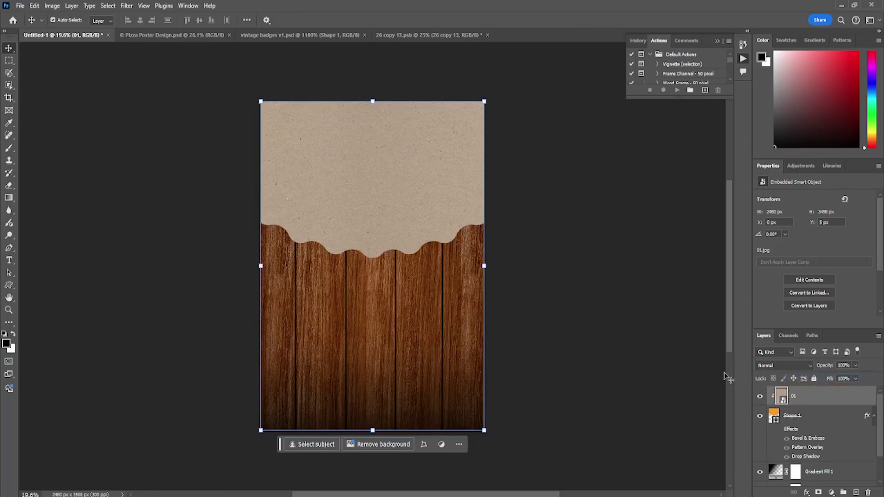
- Set the texture layer 01 to the Soft Light blend mode and compare the shape with and without it
{"action": "left_click", "coordinate": [783, 365]}
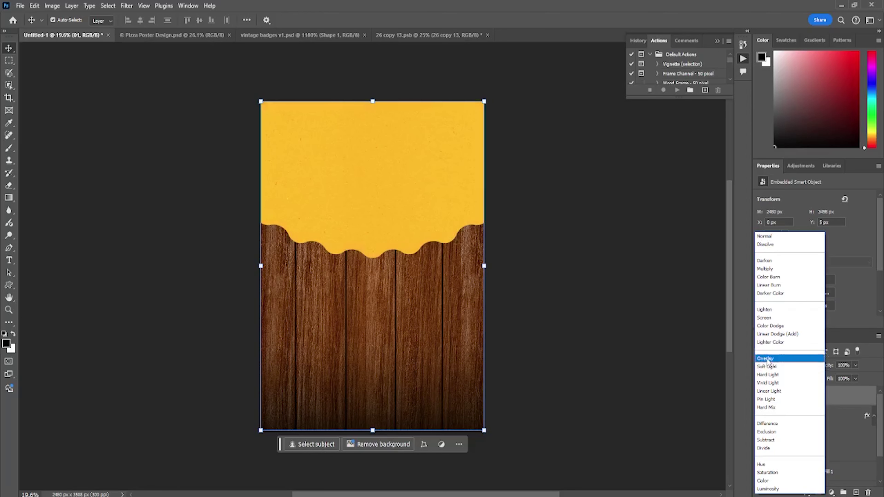
{"action": "left_click", "coordinate": [769, 366]}
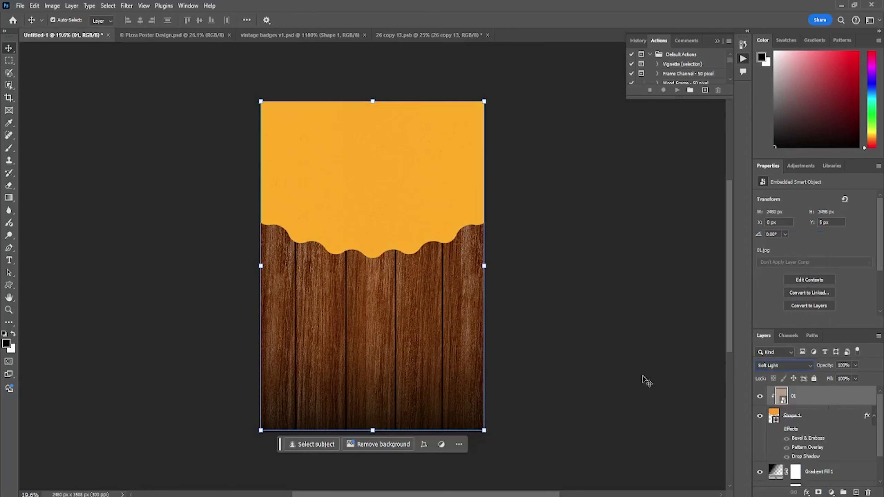
{"action": "left_click", "coordinate": [760, 396]}
{"action": "left_click", "coordinate": [759, 396]}
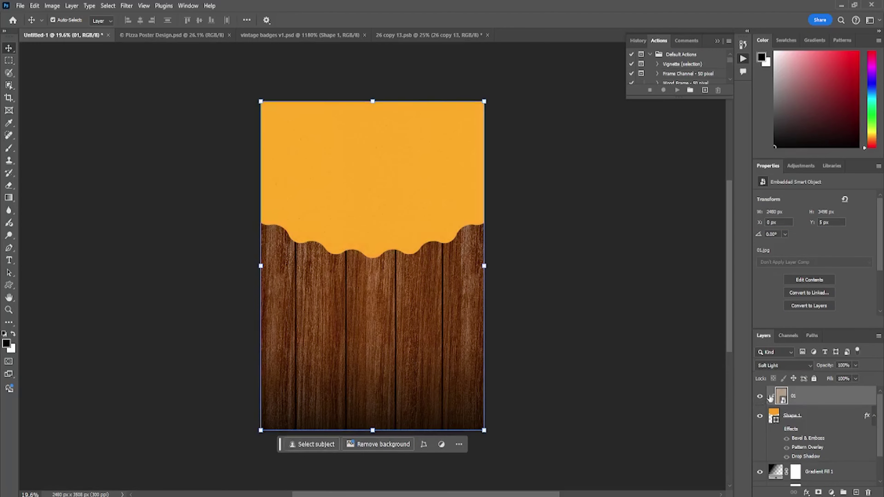
- Reduce the opacity of the texture layer 01 to 39%
{"action": "scroll", "coordinate": [464, 243], "scroll_direction": "up", "scroll_amount": 5}
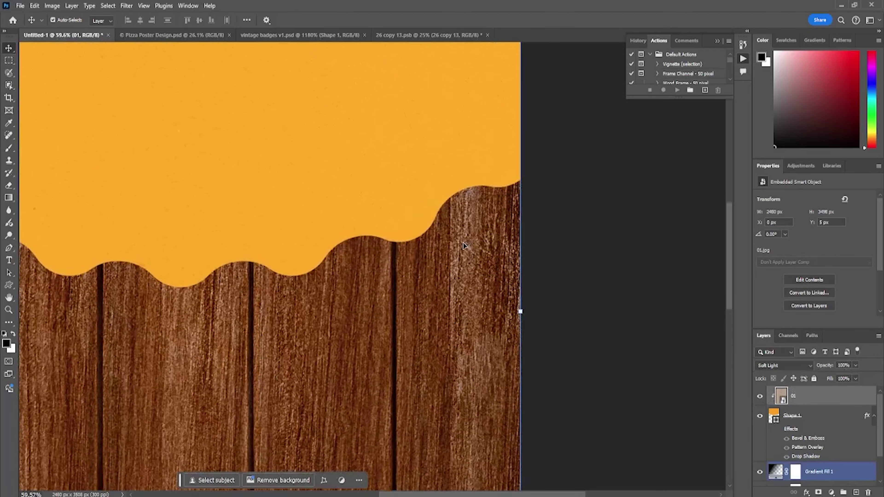
{"action": "scroll", "coordinate": [598, 368], "scroll_direction": "down", "scroll_amount": 2}
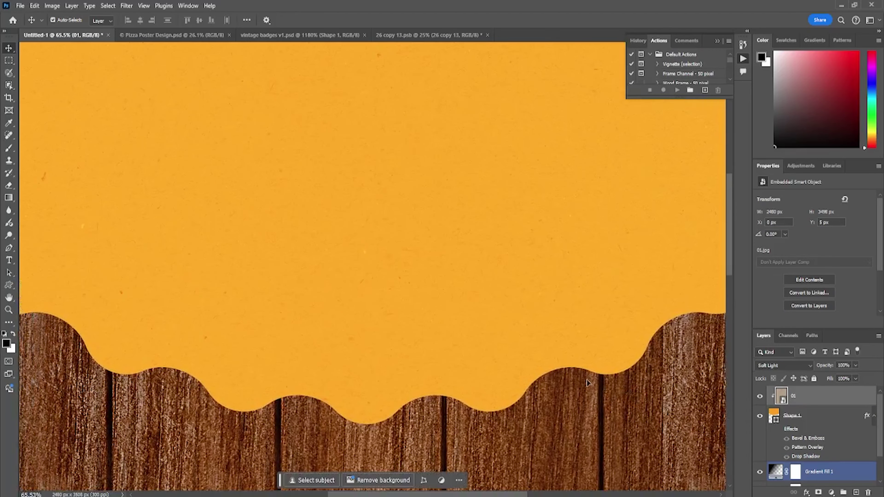
{"action": "left_click", "coordinate": [836, 408]}
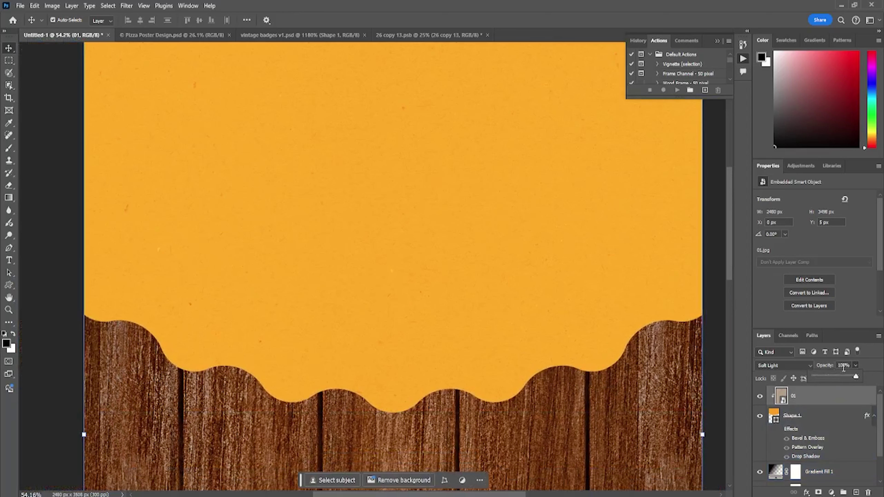
{"action": "left_click_drag", "start_coordinate": [820, 375], "coordinate": [830, 375]}
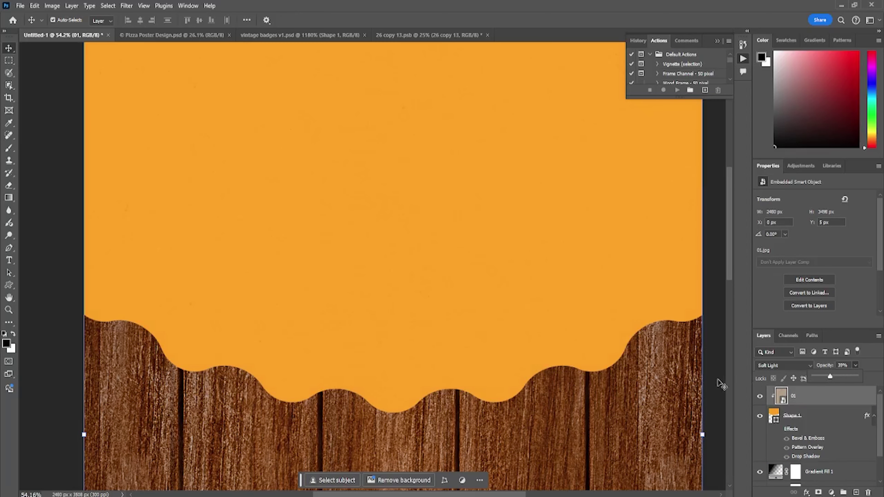
{"action": "left_click", "coordinate": [719, 381]}
- Set the texture layer 01 to the Linear Light blend mode at 25% opacity
{"action": "left_click", "coordinate": [797, 396]}
{"action": "left_click", "coordinate": [784, 366]}
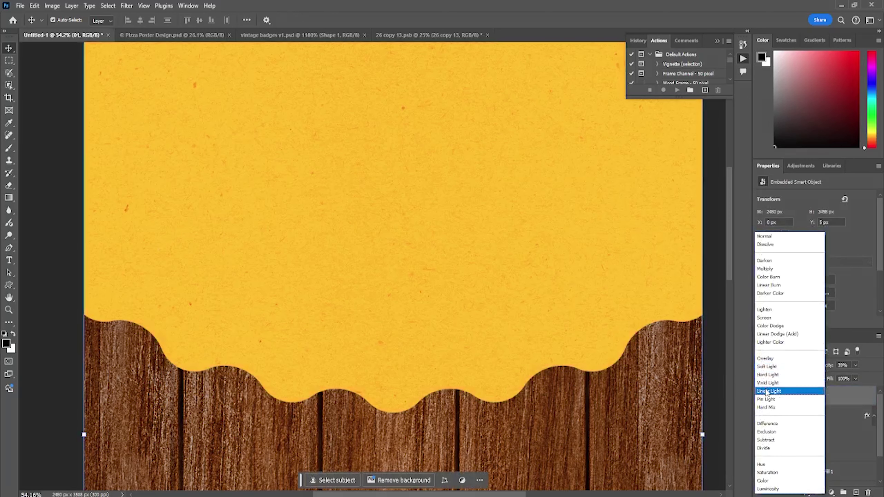
{"action": "left_click", "coordinate": [767, 392]}
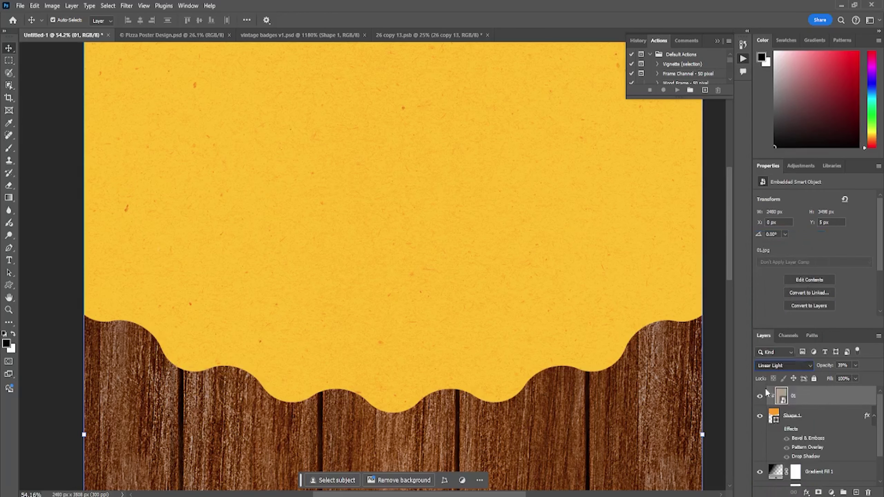
{"action": "left_click_drag", "start_coordinate": [839, 374], "coordinate": [839, 375]}
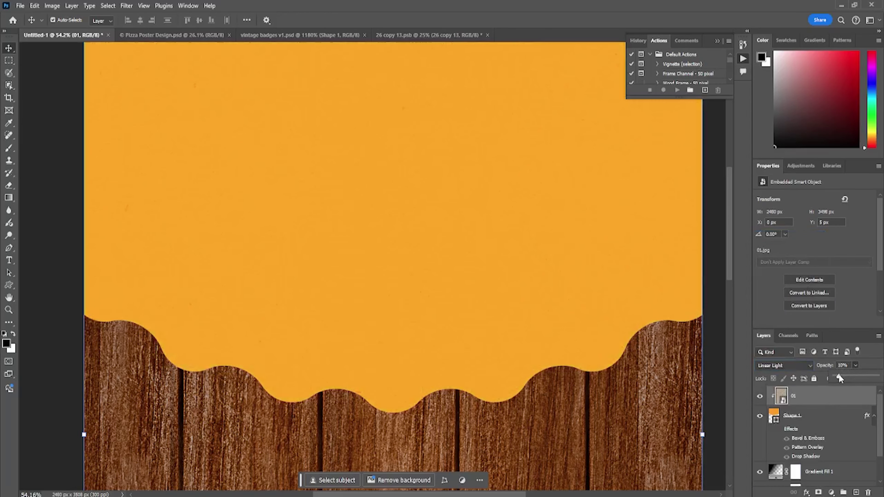
{"action": "scroll", "coordinate": [642, 368], "scroll_direction": "down", "scroll_amount": 4}
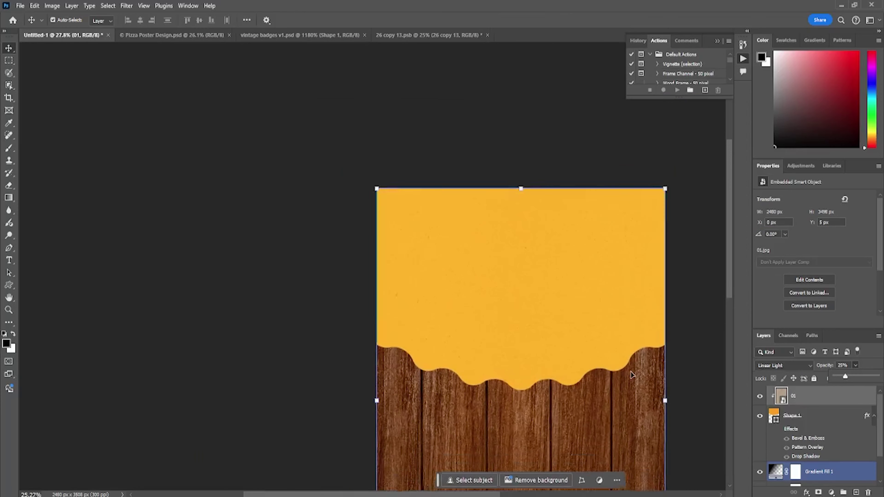
{"action": "left_click", "coordinate": [687, 338]}
{"action": "key", "text": "ctrl+0"}
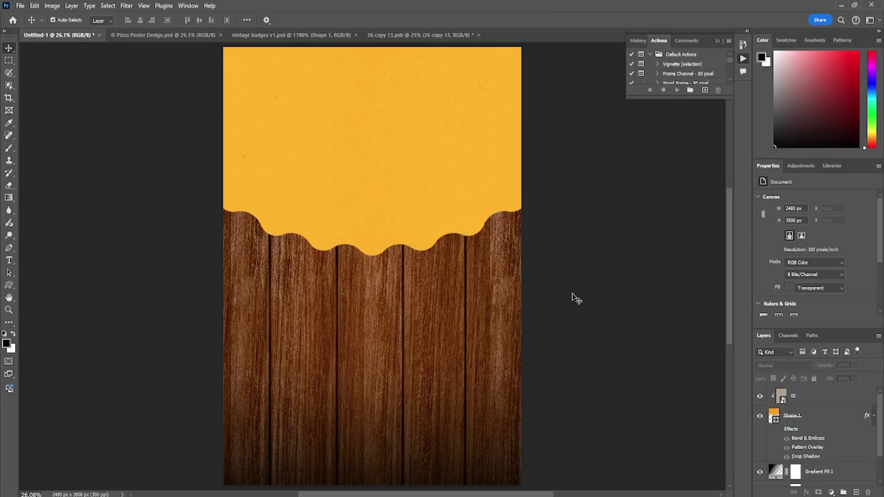
- Place the pizza cut-out image at the poster's centre and enlarge it to nearly the full poster width
{"action": "left_click_drag", "start_coordinate": [576, 299], "coordinate": [344, 381]}
{"action": "left_click_drag", "start_coordinate": [521, 268], "coordinate": [491, 275]}
{"action": "key", "text": "Return"}
{"action": "key", "text": "ctrl+a"}
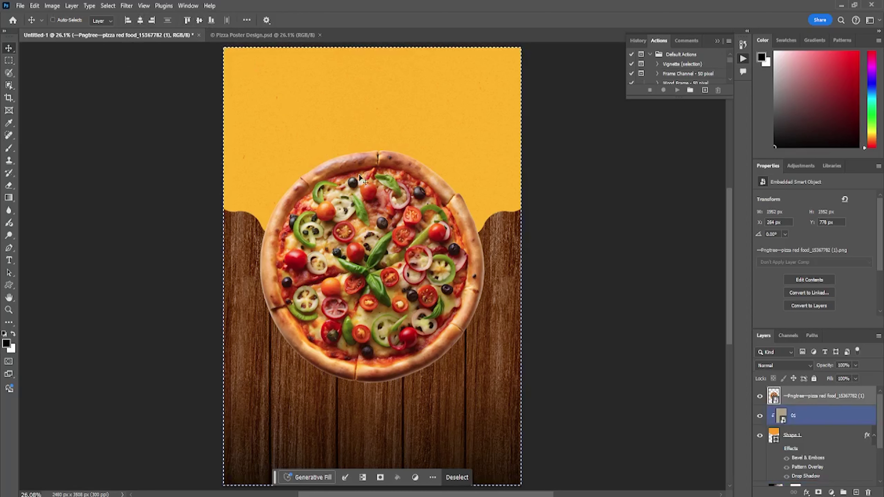
{"action": "key", "text": "ctrl+d"}
{"action": "left_click_drag", "start_coordinate": [491, 262], "coordinate": [507, 256]}
{"action": "key", "text": "Return"}
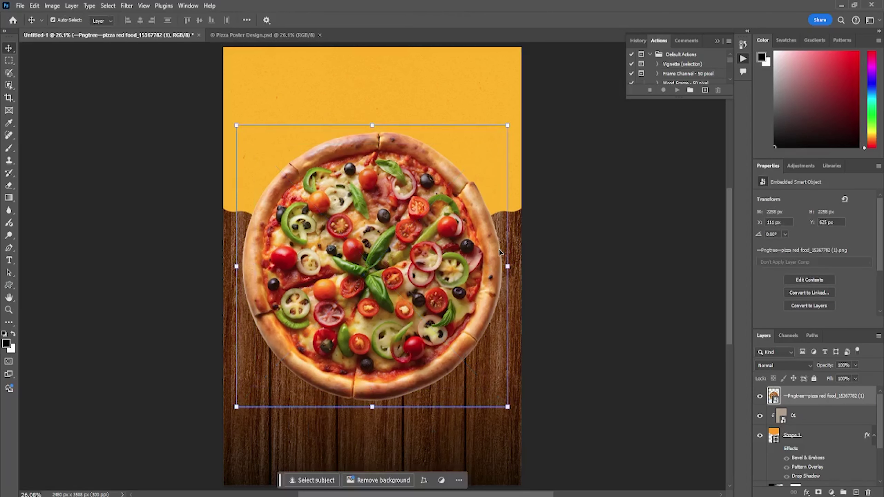
- Select the texture layer 01 together with Shape 1 and scale both down so the scalloped curve is tighter around the pizza's upper part
{"action": "left_click", "coordinate": [797, 418]}
{"action": "left_click", "coordinate": [800, 433]}
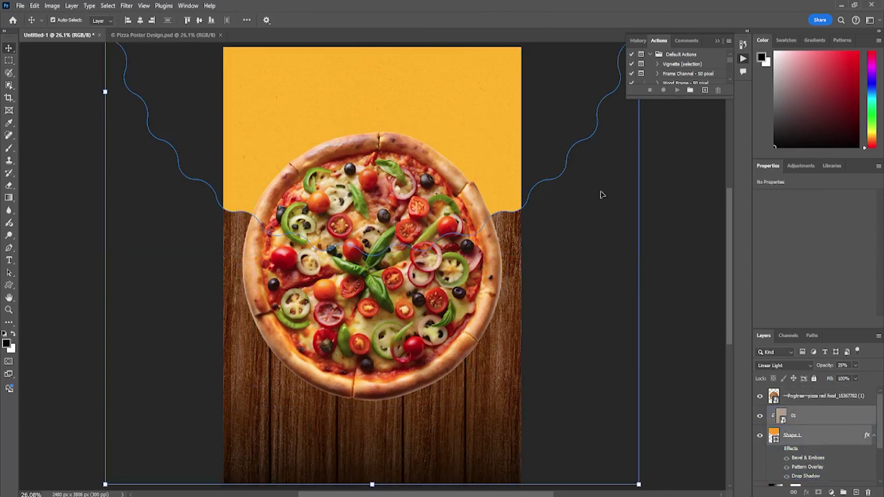
{"action": "key", "text": "ctrl+minus"}
{"action": "left_click_drag", "start_coordinate": [557, 157], "coordinate": [510, 163]}
{"action": "key", "text": "Return"}
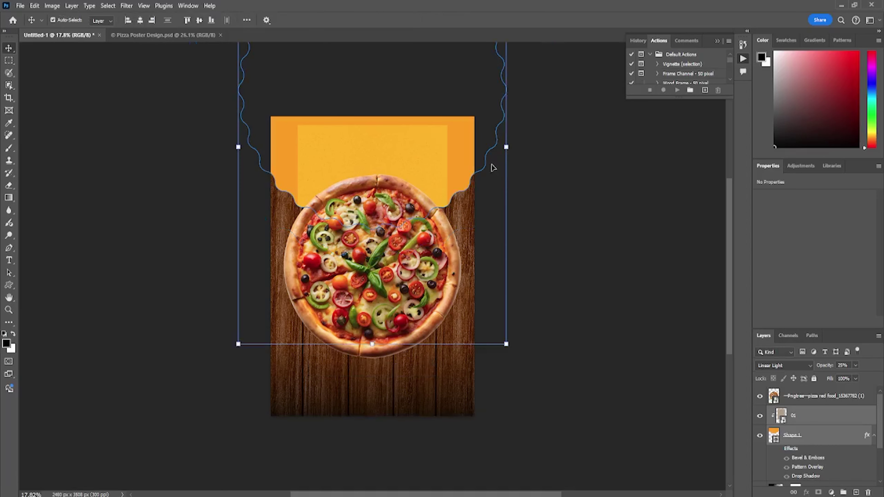
{"action": "scroll", "coordinate": [493, 168], "scroll_direction": "up", "scroll_amount": 2}
{"action": "left_click_drag", "start_coordinate": [495, 185], "coordinate": [510, 248]}
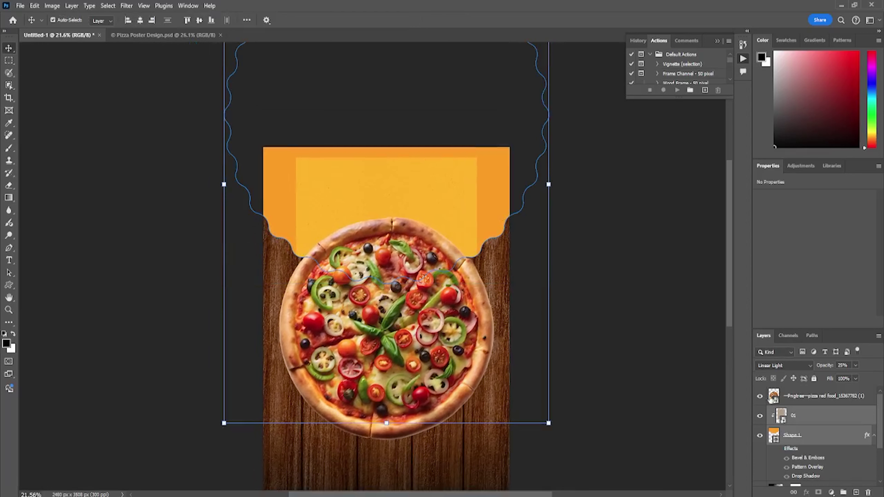
- Enlarge the texture layer 01 alone to 103.87% so it covers the entire visible orange shape
{"action": "left_click", "coordinate": [772, 399]}
{"action": "left_click", "coordinate": [783, 416]}
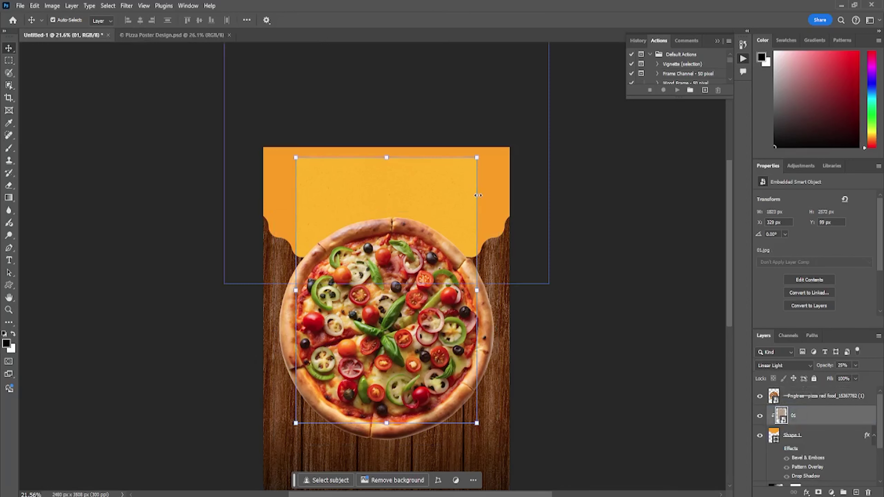
{"action": "left_click_drag", "start_coordinate": [478, 196], "coordinate": [518, 194]}
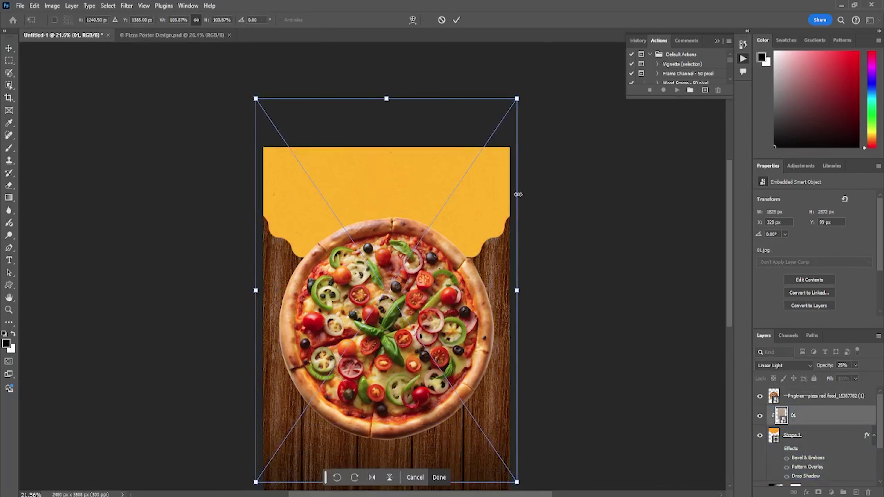
{"action": "key", "text": "Return"}
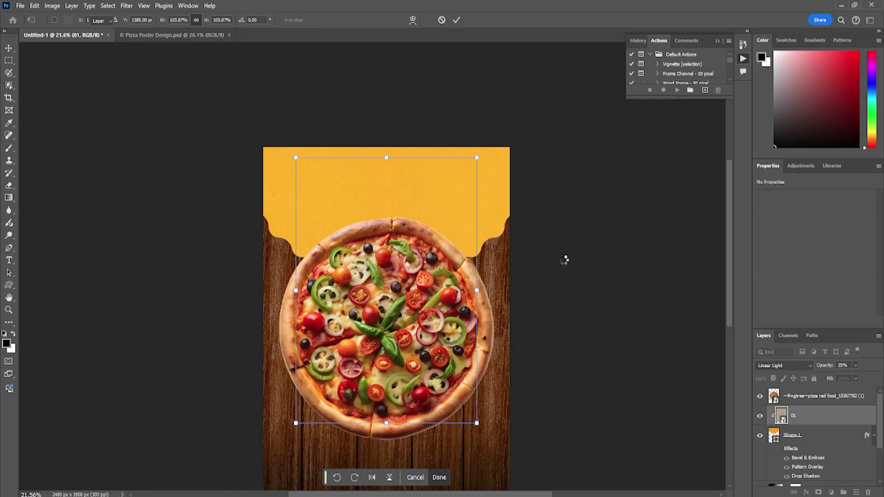
- Move the scalloped orange Shape 1 down a little and centre the pizza vertically on the poster
{"action": "left_click", "coordinate": [812, 435]}
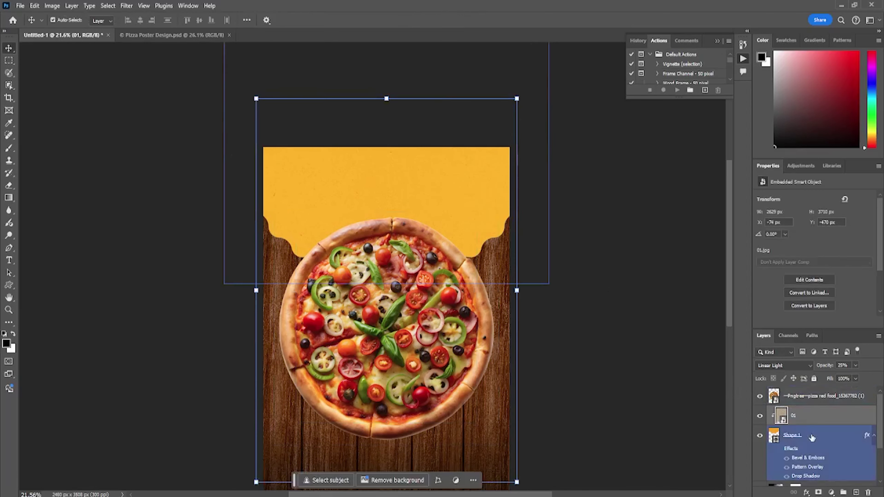
{"action": "left_click_drag", "start_coordinate": [502, 173], "coordinate": [500, 206]}
{"action": "left_click_drag", "start_coordinate": [406, 322], "coordinate": [406, 305]}
{"action": "key", "text": "ctrl+a"}
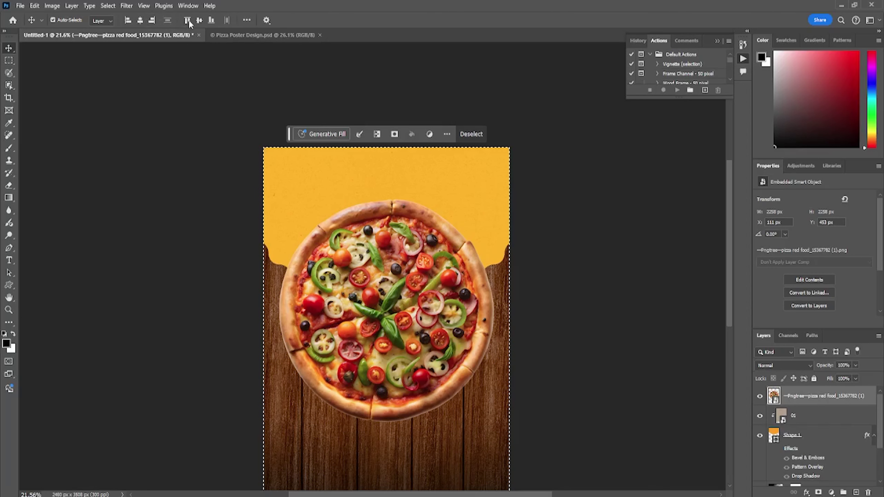
{"action": "left_click", "coordinate": [199, 21]}
{"action": "scroll", "coordinate": [517, 281], "scroll_direction": "up", "scroll_amount": 2}
{"action": "mouse_move", "coordinate": [411, 291]}
{"action": "left_mouse_down"}
{"action": "mouse_move", "coordinate": [411, 273]}
{"action": "mouse_move", "coordinate": [412, 296]}
{"action": "left_mouse_up"}
{"action": "left_click", "coordinate": [588, 311]}
- Scale the texture layer 01 and Shape 1 together to 130.80% and reposition them so the orange edge meets the wood slightly above the pizza's middle
{"action": "left_click", "coordinate": [822, 420]}
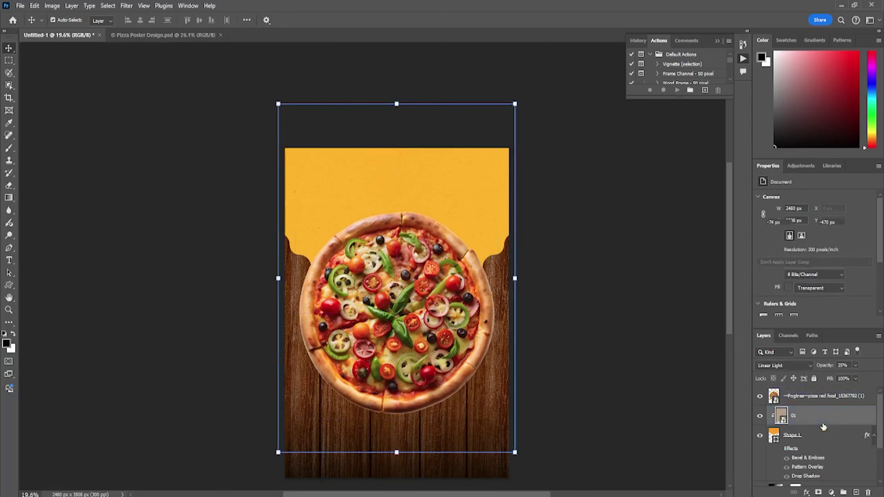
{"action": "left_click", "coordinate": [821, 435], "text": "shift"}
{"action": "left_click_drag", "start_coordinate": [545, 213], "coordinate": [641, 214]}
{"action": "left_click_drag", "start_coordinate": [477, 273], "coordinate": [475, 237]}
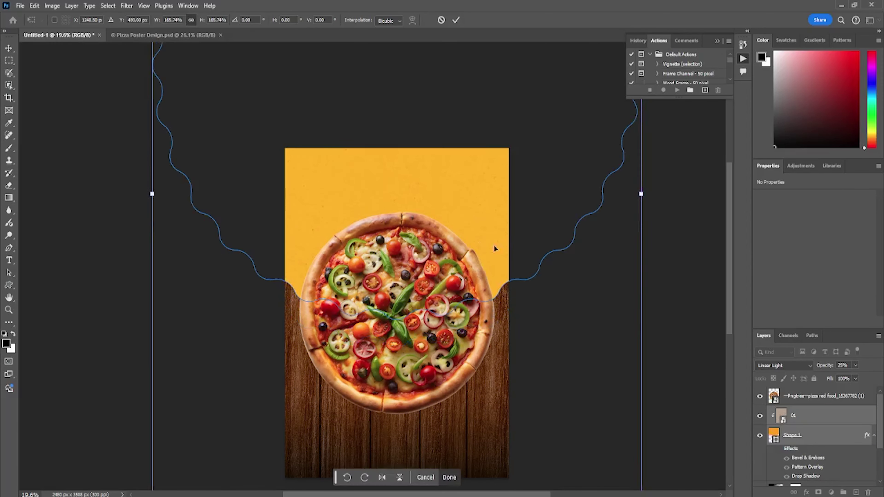
{"action": "left_click_drag", "start_coordinate": [642, 194], "coordinate": [589, 194]}
{"action": "left_click_drag", "start_coordinate": [523, 214], "coordinate": [523, 223]}
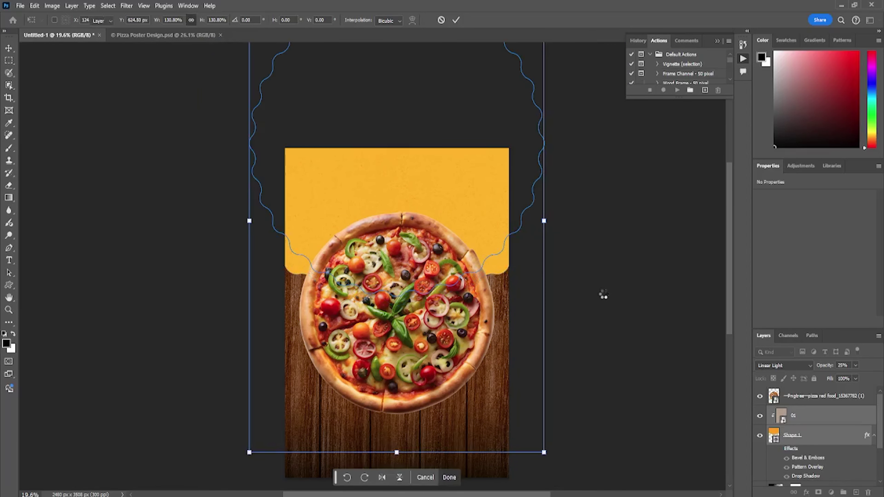
{"action": "key", "text": "Return"}
{"action": "left_click", "coordinate": [605, 296], "text": "ctrl"}
{"action": "key", "text": "ctrl+0"}
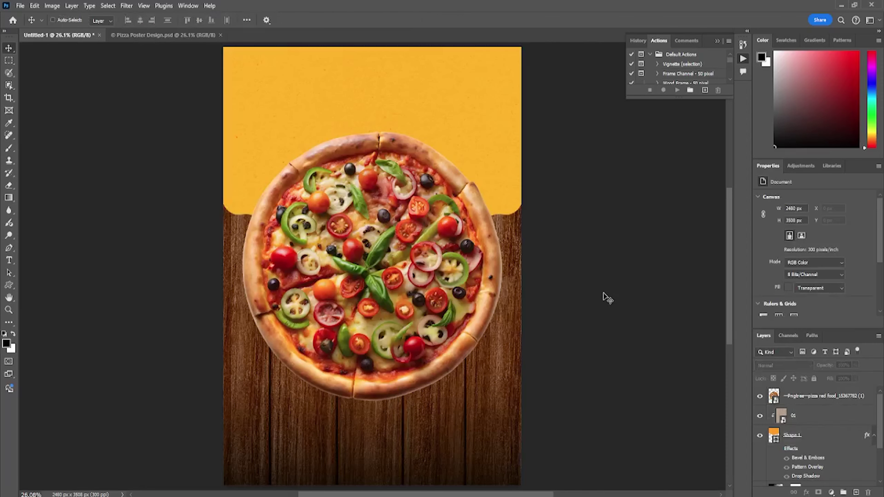
{"action": "left_click", "coordinate": [434, 213]}
{"action": "scroll", "coordinate": [434, 213], "scroll_direction": "up", "scroll_amount": 2}
{"action": "left_click_drag", "start_coordinate": [435, 213], "coordinate": [423, 239]}
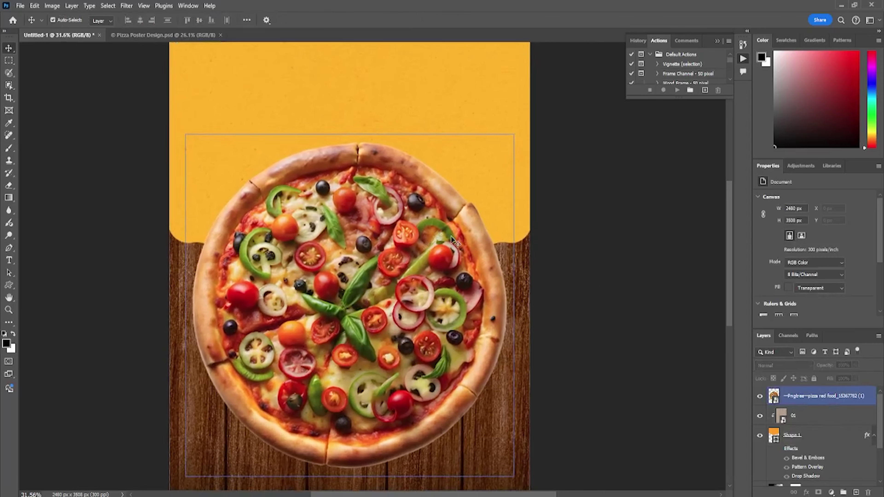
{"action": "scroll", "coordinate": [452, 235], "scroll_direction": "down", "scroll_amount": 3}
{"action": "left_click", "coordinate": [552, 235]}
{"action": "left_click", "coordinate": [332, 123]}
{"action": "scroll", "coordinate": [332, 122], "scroll_direction": "up", "scroll_amount": 1}
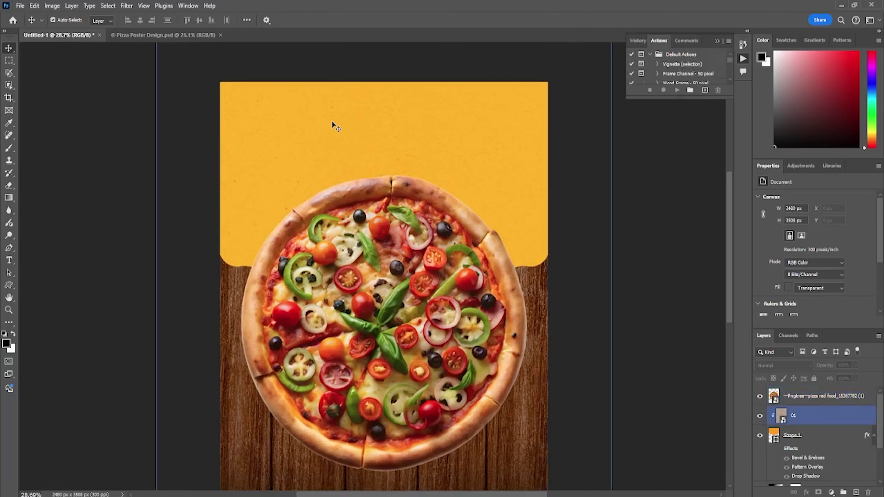
{"action": "left_click_drag", "start_coordinate": [334, 121], "coordinate": [300, 184]}
{"action": "scroll", "coordinate": [300, 183], "scroll_direction": "up", "scroll_amount": 1}
{"action": "left_click", "coordinate": [88, 222]}
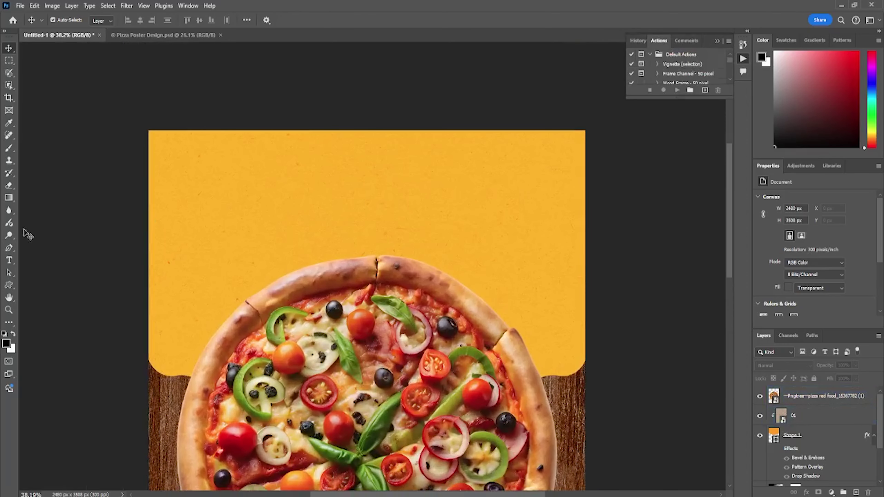
- Add a text reading PIZZA in black (000000) on the orange area above the pizza
{"action": "left_click", "coordinate": [11, 263]}
{"action": "left_click", "coordinate": [219, 241]}
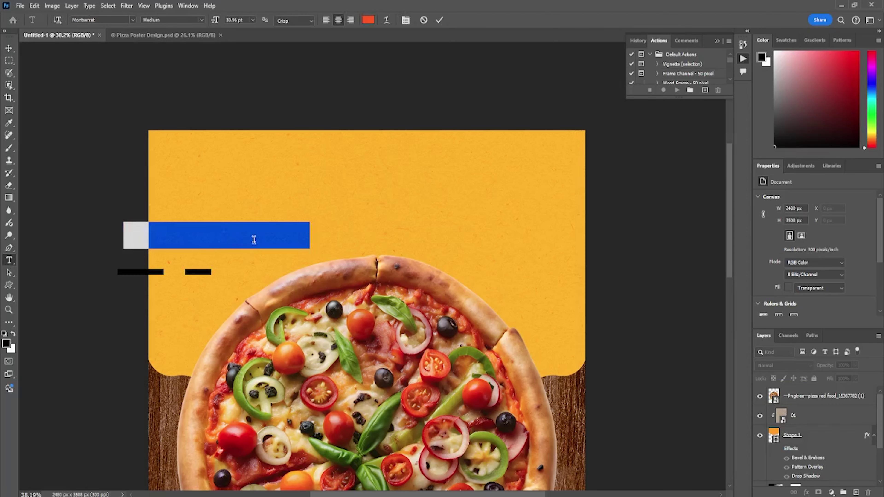
{"action": "left_click", "coordinate": [369, 20]}
{"action": "left_click_drag", "start_coordinate": [351, 192], "coordinate": [318, 241]}
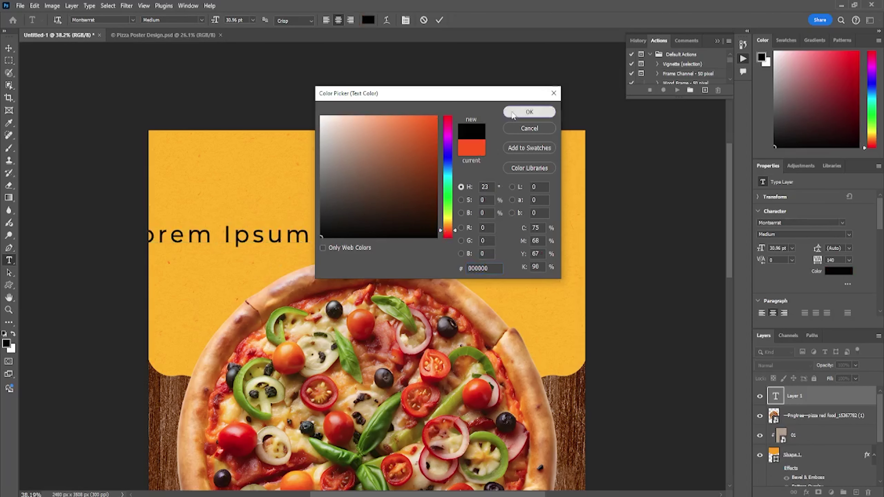
{"action": "left_click", "coordinate": [513, 115]}
{"action": "type", "text": "OUZ"}
{"action": "key", "text": "BackSpace"}
{"action": "key", "text": "BackSpace"}
{"action": "key", "text": "BackSpace"}
{"action": "type", "text": "PIZZA"}
- Set the tracking of the whole PIZZA text to 0
{"action": "key", "text": "ctrl+a"}
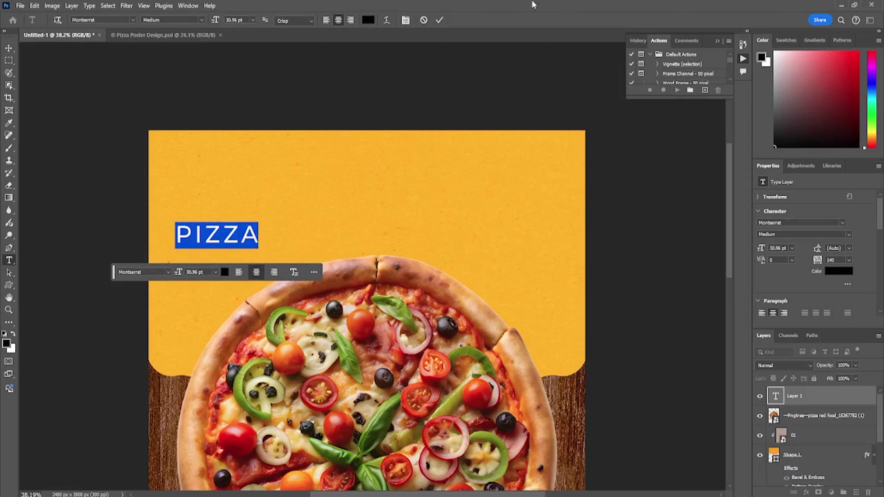
{"action": "left_click", "coordinate": [409, 21]}
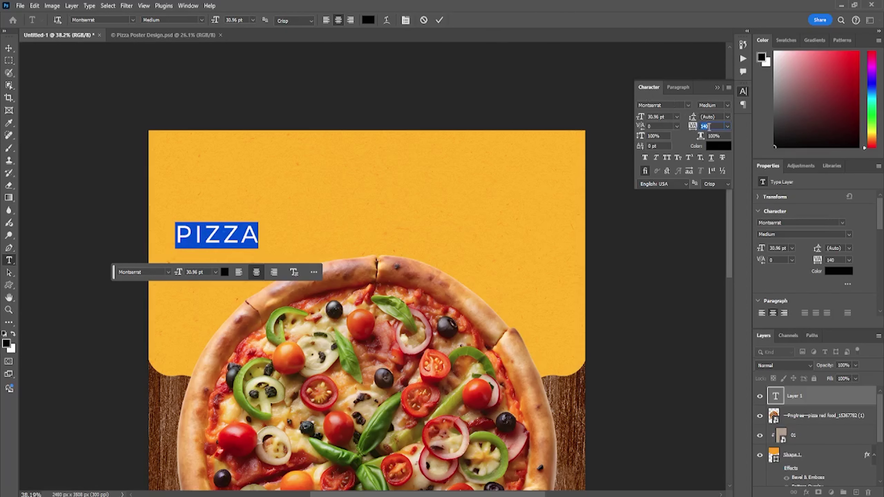
{"action": "type", "text": "0"}
{"action": "key", "text": "Return"}
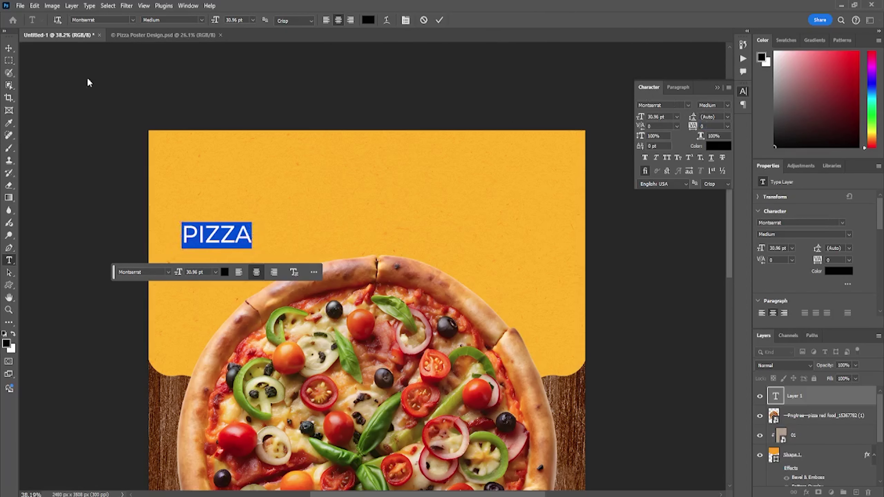
- Browse the installed fonts and change the PIZZA text's typeface to Barlow Black
{"action": "left_click", "coordinate": [134, 20]}
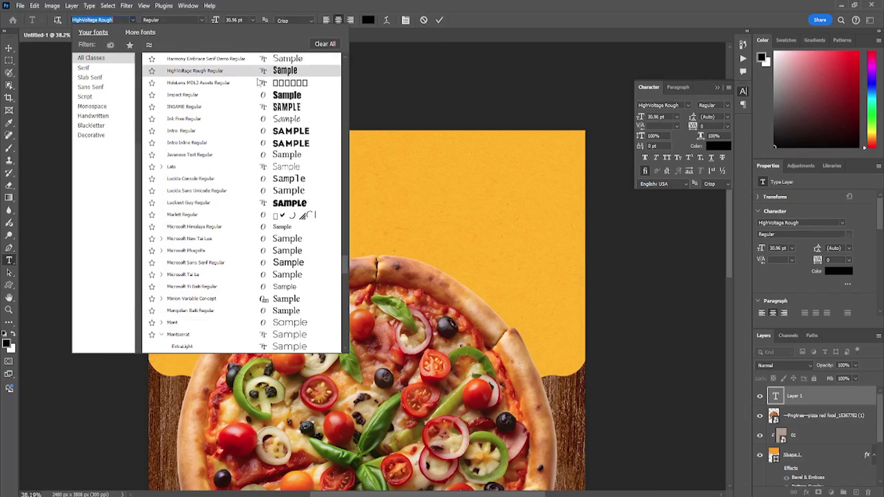
{"action": "scroll", "coordinate": [257, 83], "scroll_direction": "up", "scroll_amount": 3}
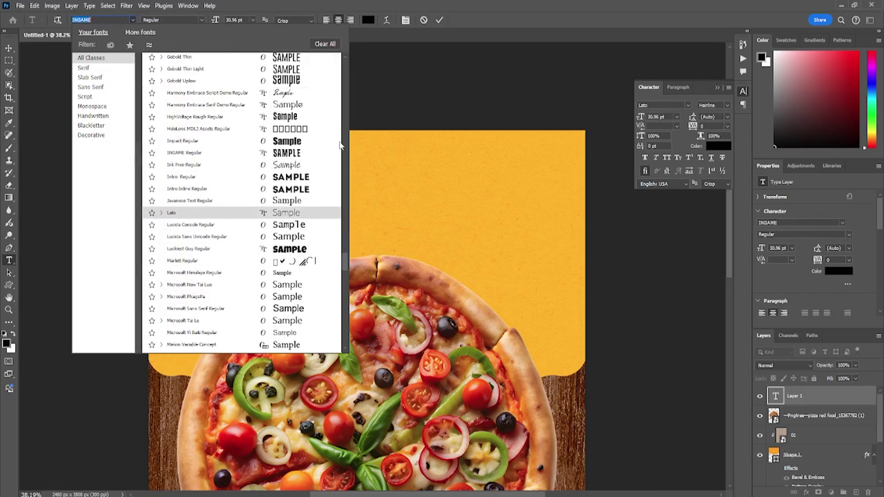
{"action": "left_click_drag", "start_coordinate": [345, 262], "coordinate": [346, 64]}
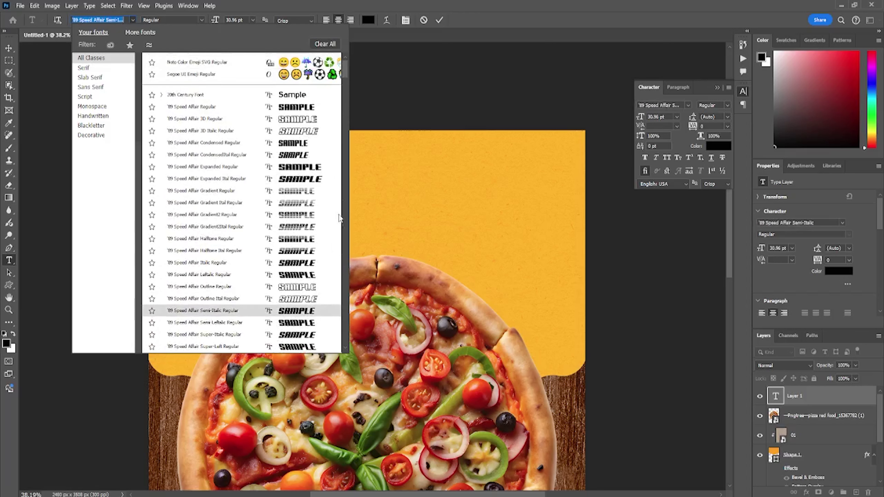
{"action": "scroll", "coordinate": [287, 228], "scroll_direction": "down", "scroll_amount": 2}
{"action": "scroll", "coordinate": [286, 228], "scroll_direction": "down", "scroll_amount": 2}
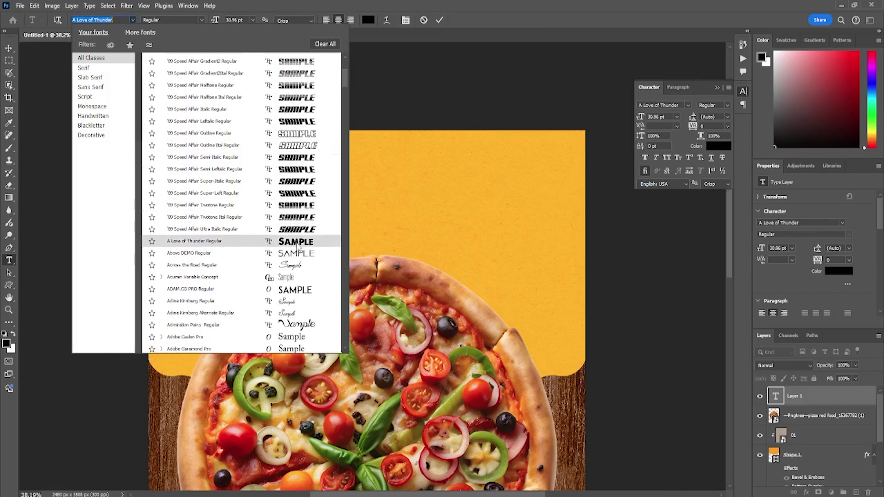
{"action": "scroll", "coordinate": [297, 246], "scroll_direction": "down", "scroll_amount": 10}
{"action": "scroll", "coordinate": [294, 272], "scroll_direction": "down", "scroll_amount": 7}
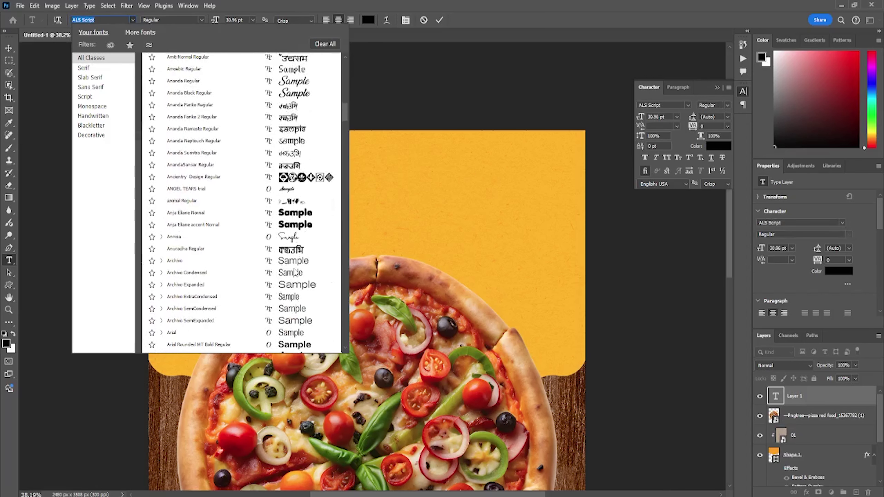
{"action": "scroll", "coordinate": [294, 271], "scroll_direction": "down", "scroll_amount": 10}
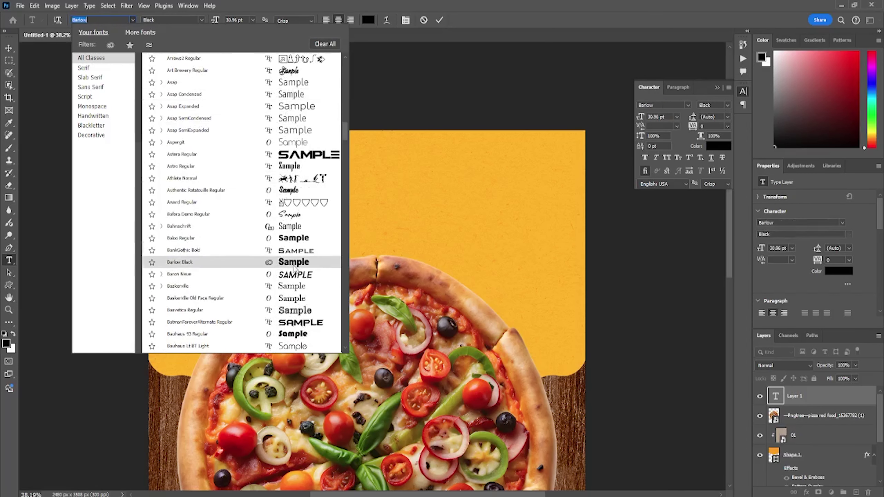
{"action": "scroll", "coordinate": [294, 268], "scroll_direction": "down", "scroll_amount": 2}
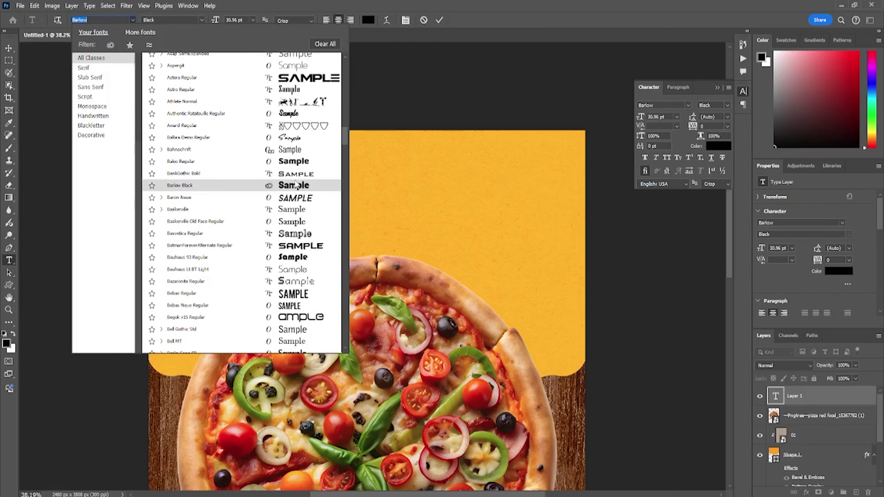
{"action": "left_click", "coordinate": [302, 185]}
- Enlarge the PIZZA text proportionally to about 61 pt
{"action": "left_click", "coordinate": [9, 51]}
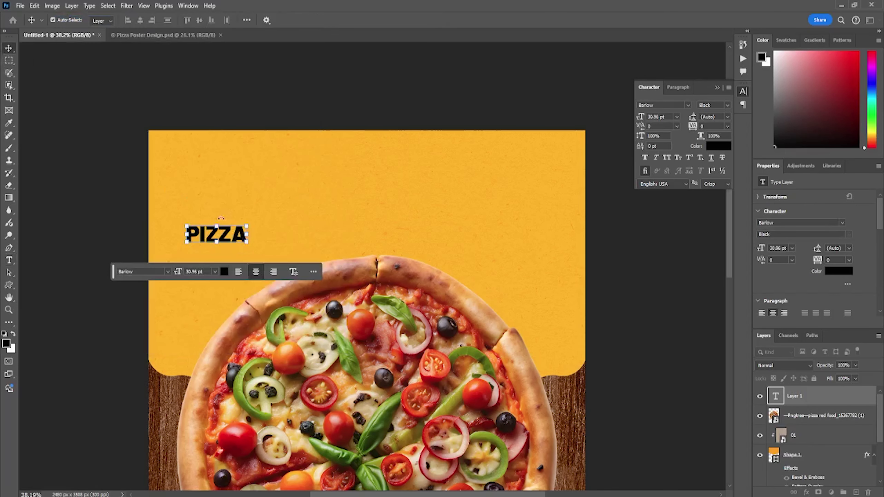
{"action": "left_click_drag", "start_coordinate": [247, 233], "coordinate": [307, 233]}
{"action": "key", "text": "Return"}
{"action": "left_click", "coordinate": [87, 230]}
- Centre the PIZZA text horizontally on the poster and place one copy of it on each side in the same row
{"action": "left_click", "coordinate": [209, 230]}
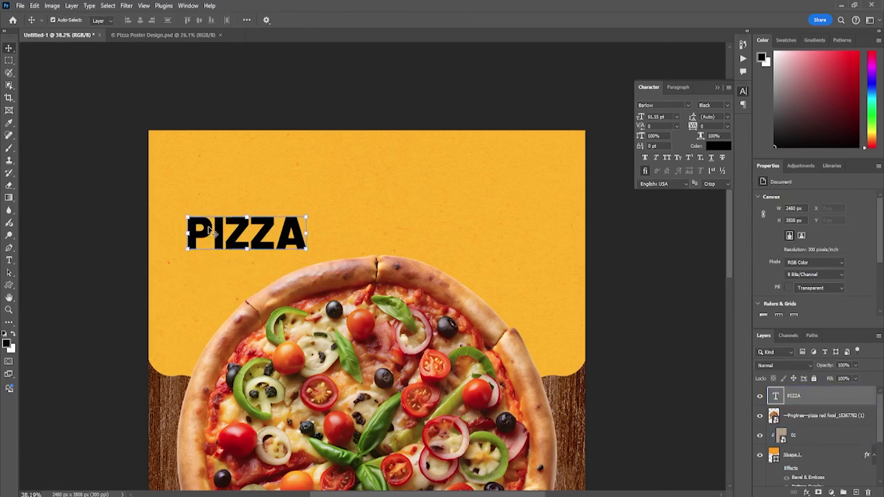
{"action": "key", "text": "ctrl+a"}
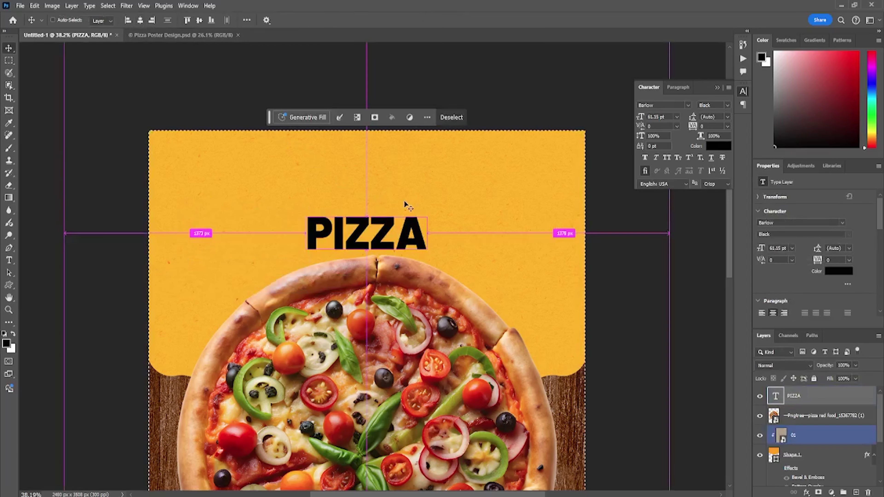
{"action": "key", "text": "ctrl+d"}
{"action": "left_click_drag", "start_coordinate": [393, 227], "coordinate": [533, 226]}
{"action": "left_click_drag", "start_coordinate": [476, 234], "coordinate": [199, 234]}
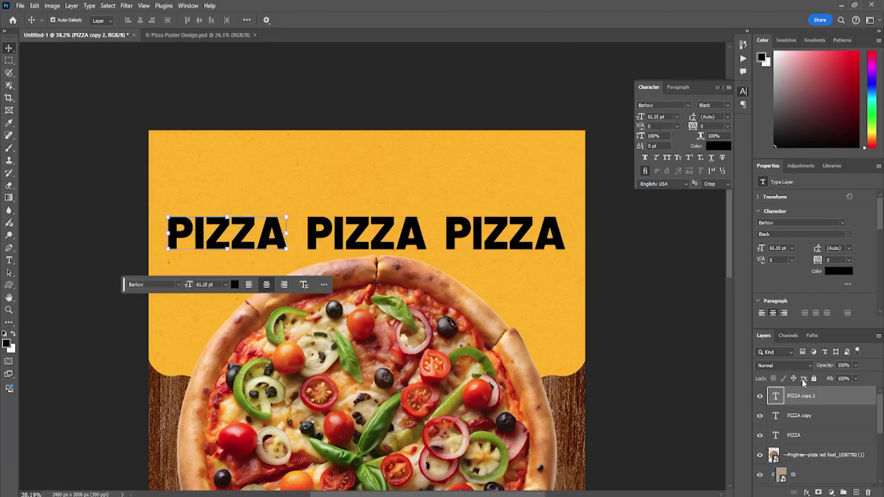
- Duplicate the row of three PIZZA texts twice, stacking the copies above it with even spacing up to the poster's upper edge
{"action": "left_click", "coordinate": [800, 416], "text": "shift"}
{"action": "left_click", "coordinate": [796, 434], "text": "shift"}
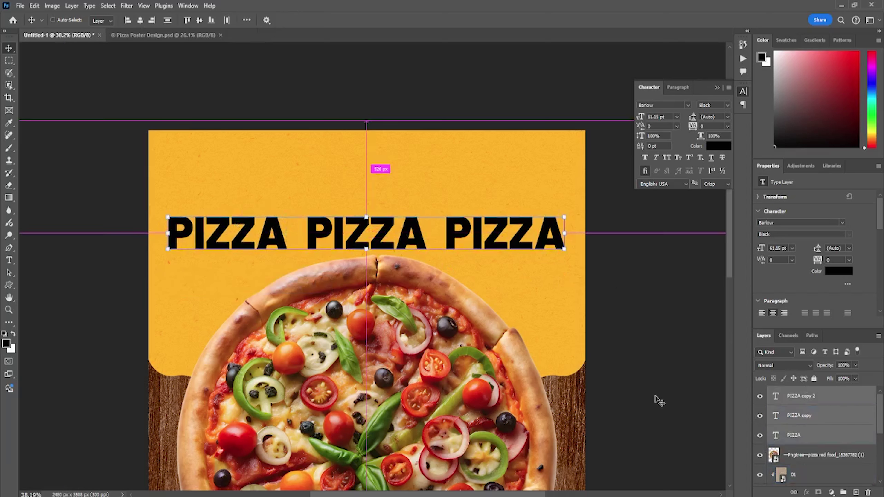
{"action": "key", "text": "ctrl+j"}
{"action": "left_click_drag", "start_coordinate": [497, 227], "coordinate": [494, 182]}
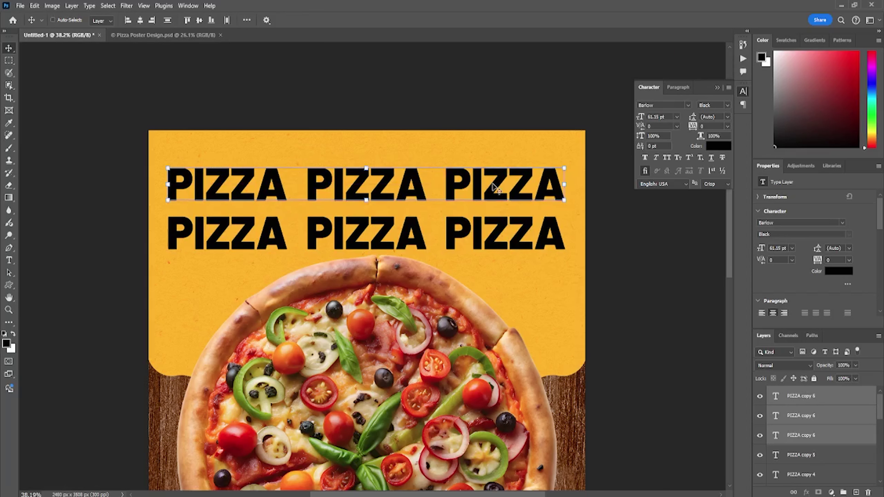
{"action": "key", "text": "ctrl+alt+t"}
{"action": "left_click_drag", "start_coordinate": [496, 189], "coordinate": [495, 140]}
- Select all nine PIZZA texts and duplicate them as three more rows directly below, overlapping the pizza
{"action": "left_click", "coordinate": [823, 400]}
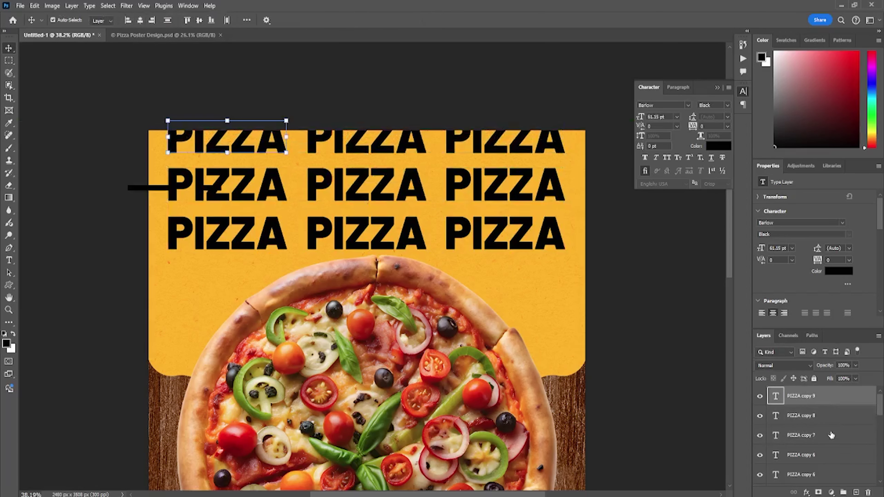
{"action": "scroll", "coordinate": [833, 445], "scroll_direction": "down", "scroll_amount": 4}
{"action": "left_click", "coordinate": [820, 436]}
{"action": "left_click", "coordinate": [820, 437], "text": "shift"}
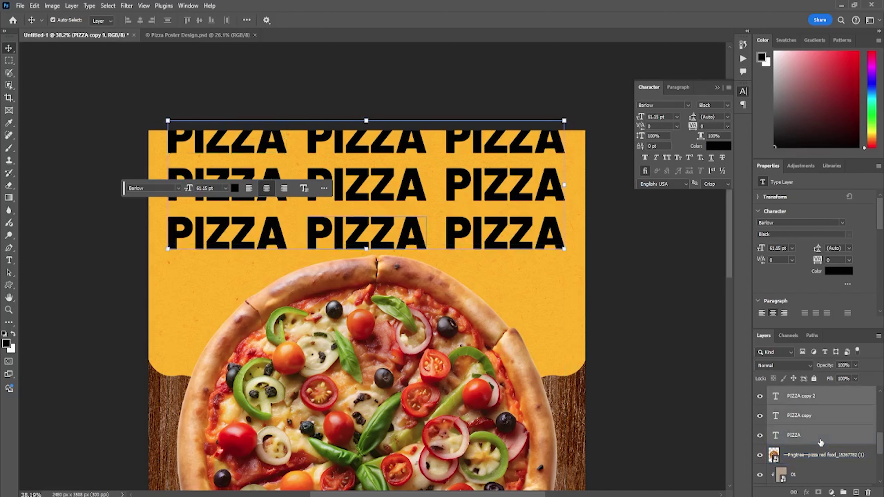
{"action": "scroll", "coordinate": [545, 316], "scroll_direction": "down", "scroll_amount": 2}
{"action": "key", "text": "ctrl+t"}
{"action": "left_click_drag", "start_coordinate": [492, 236], "coordinate": [485, 327]}
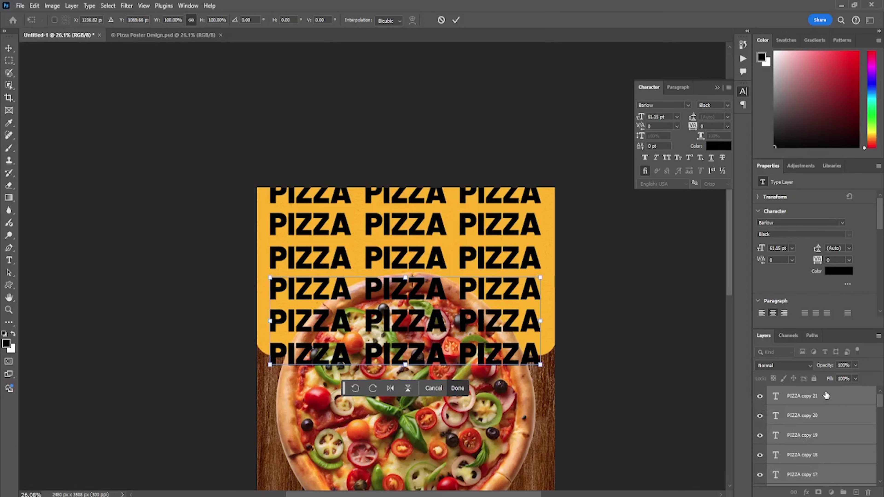
- Select every PIZZA text layer and convert them together into one smart object
{"action": "left_click", "coordinate": [826, 396]}
{"action": "scroll", "coordinate": [823, 435], "scroll_direction": "down", "scroll_amount": 5}
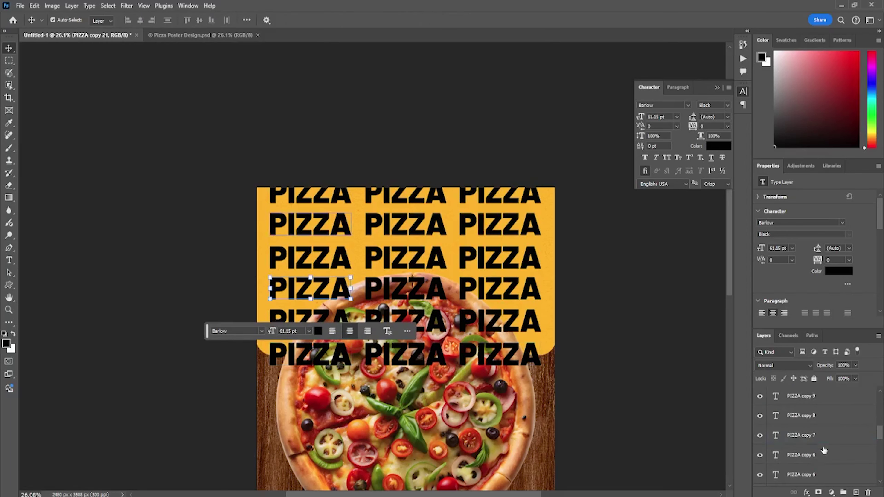
{"action": "scroll", "coordinate": [822, 447], "scroll_direction": "down", "scroll_amount": 3}
{"action": "left_click", "coordinate": [802, 415], "text": "shift"}
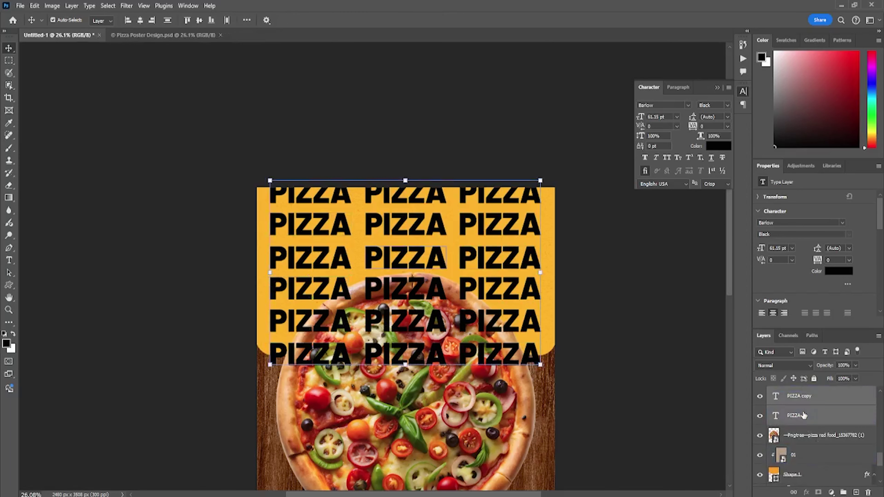
{"action": "right_click", "coordinate": [803, 415]}
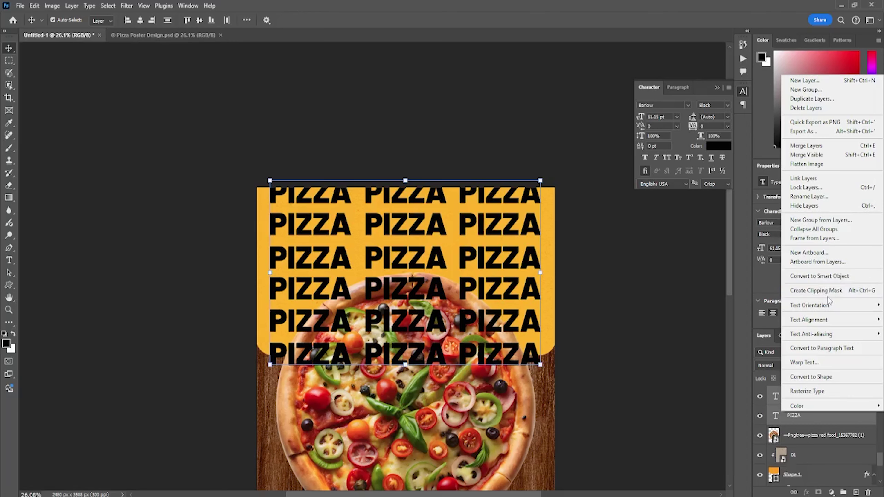
{"action": "left_click", "coordinate": [819, 276]}
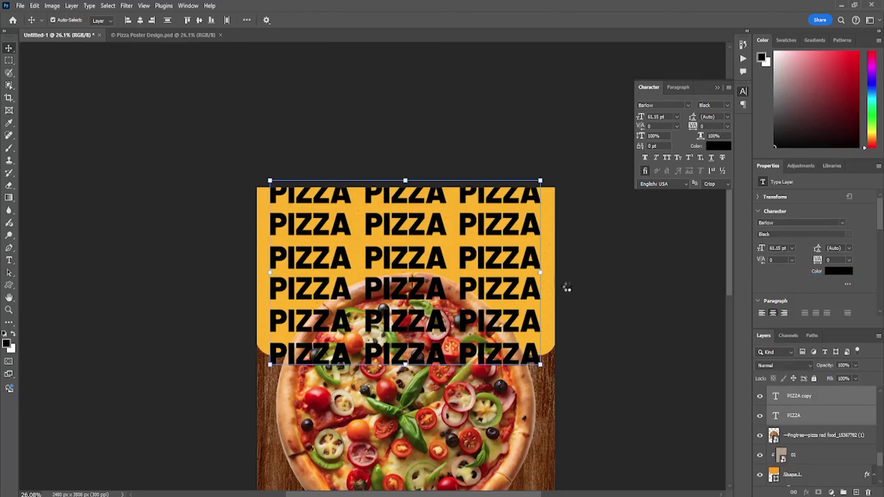
- Scale the PIZZA text pattern to 122.39% and rotate it by -8.71° so it fills the orange area
{"action": "left_click_drag", "start_coordinate": [541, 272], "coordinate": [572, 252]}
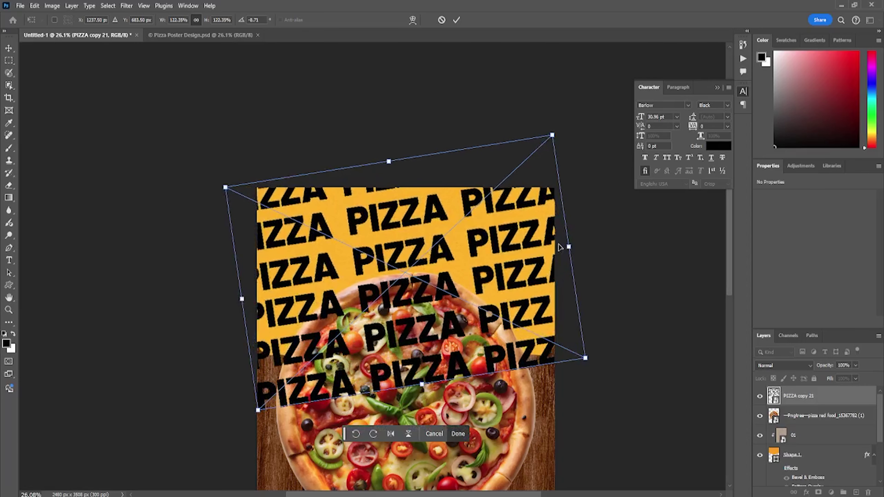
{"action": "key", "text": "Return"}
- Put the PIZZA text pattern beneath the pizza layer, clipped to the orange Shape 1, and lower its opacity to 8%
{"action": "left_click_drag", "start_coordinate": [804, 400], "coordinate": [800, 430]}
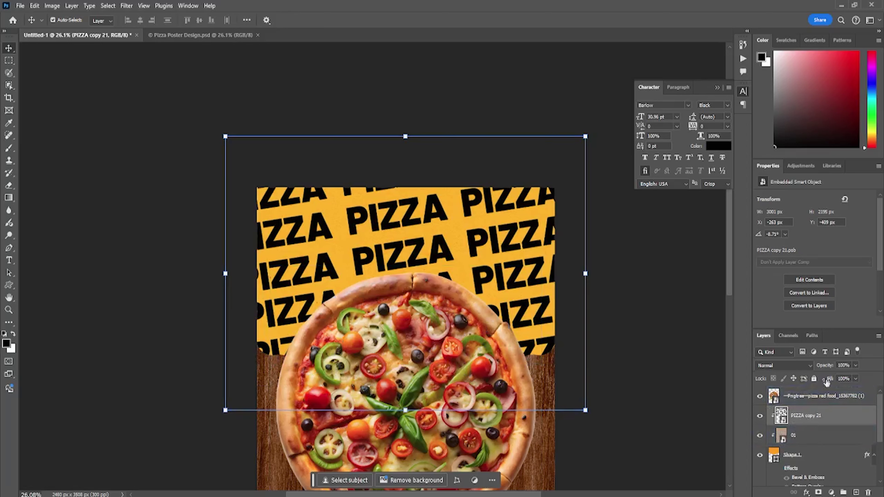
{"action": "left_click", "coordinate": [816, 377]}
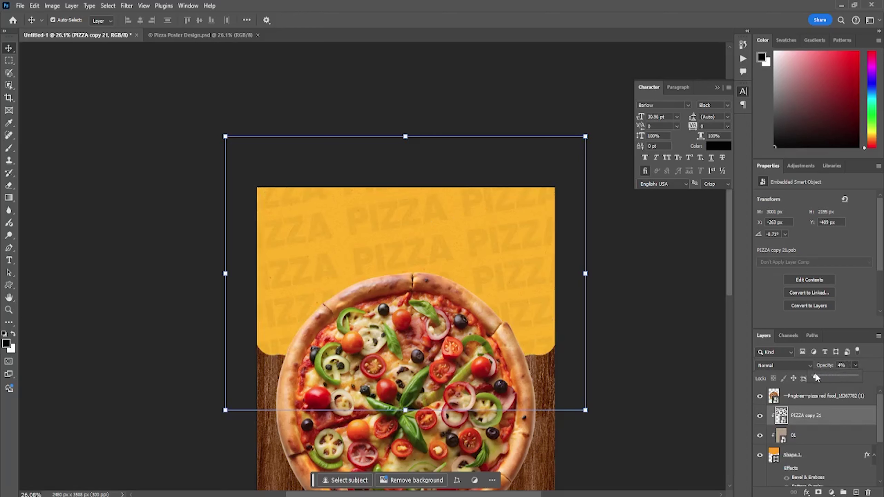
{"action": "left_click_drag", "start_coordinate": [818, 377], "coordinate": [817, 377]}
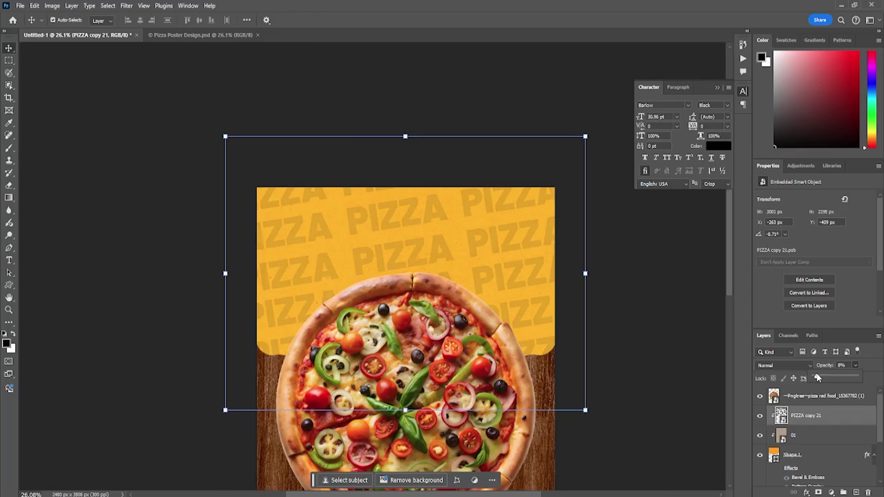
{"action": "left_click", "coordinate": [648, 354]}
{"action": "key", "text": "ctrl+0"}
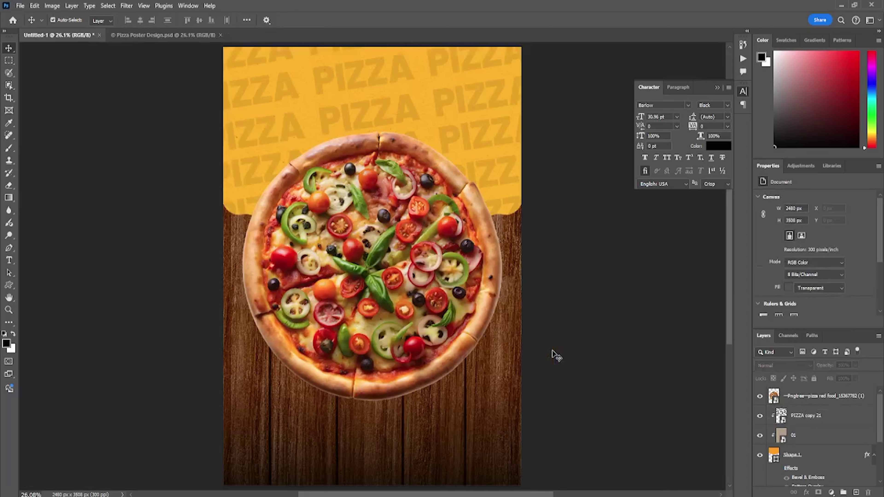
{"action": "left_click", "coordinate": [398, 218]}
{"action": "scroll", "coordinate": [397, 218], "scroll_direction": "down", "scroll_amount": 1}
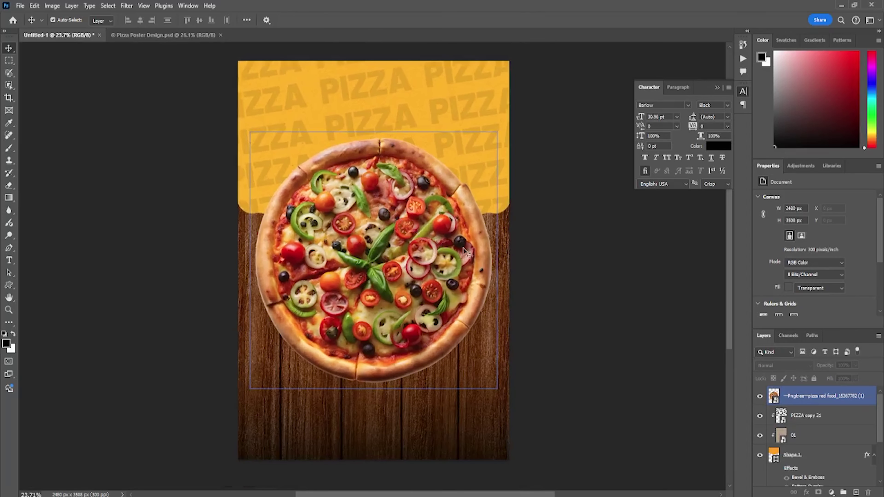
{"action": "left_click", "coordinate": [578, 287]}
{"action": "left_click", "coordinate": [258, 101]}
{"action": "left_click", "coordinate": [213, 94]}
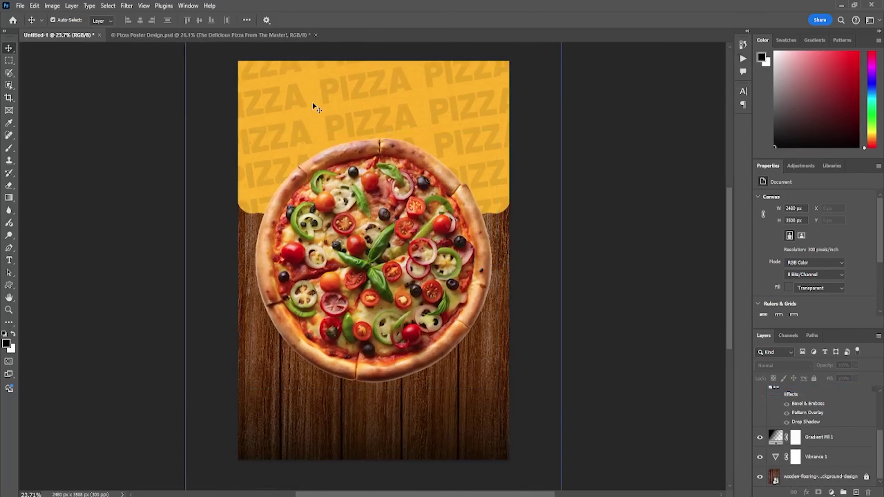
- Add the ChunkFive Print headline "The Delicious Pizza From The Master!" on two lines over the orange shape, centre-justified at 16 pt
{"action": "scroll", "coordinate": [313, 102], "scroll_direction": "up", "scroll_amount": 4}
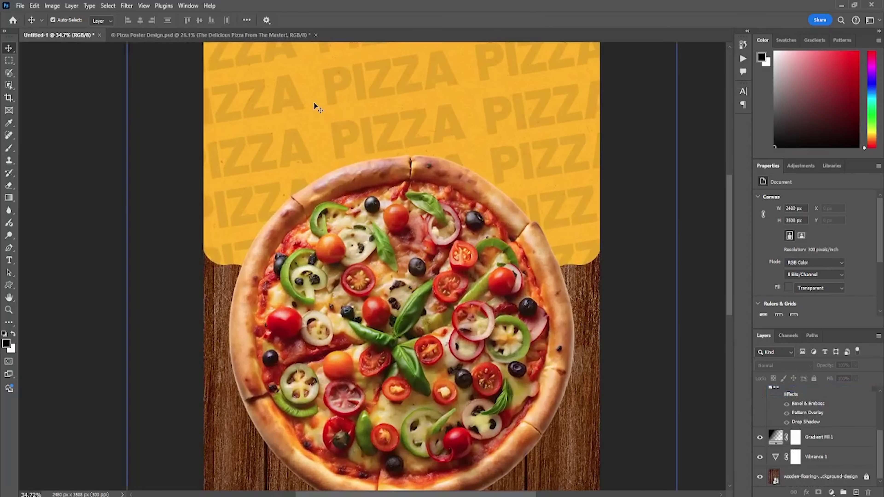
{"action": "scroll", "coordinate": [313, 103], "scroll_direction": "up", "scroll_amount": 3}
{"action": "left_click", "coordinate": [9, 260]}
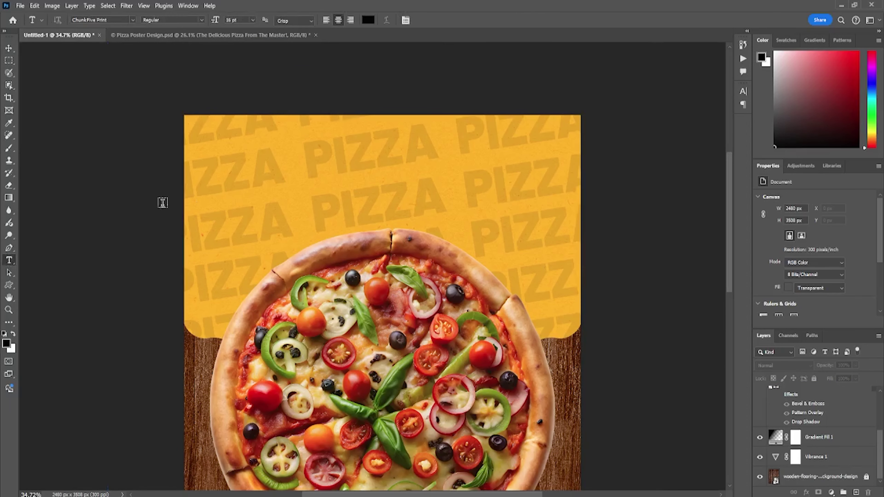
{"action": "left_click", "coordinate": [251, 189]}
{"action": "type", "text": "The Delicious Pizza From The Master!"}
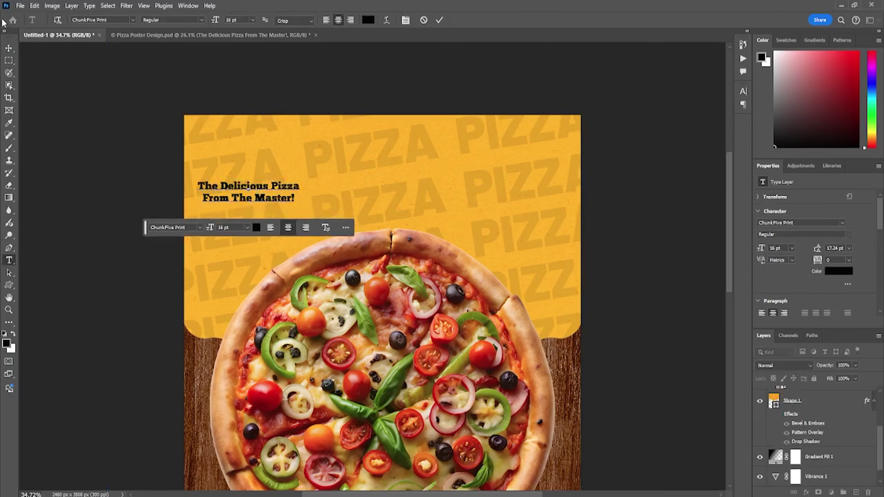
- Enlarge the headline text to about 30.72 pt and centre it horizontally on the canvas
{"action": "left_click", "coordinate": [10, 48]}
{"action": "key", "text": "ctrl+t"}
{"action": "left_click_drag", "start_coordinate": [300, 192], "coordinate": [388, 201]}
{"action": "key", "text": "Return"}
{"action": "key", "text": "ctrl+a"}
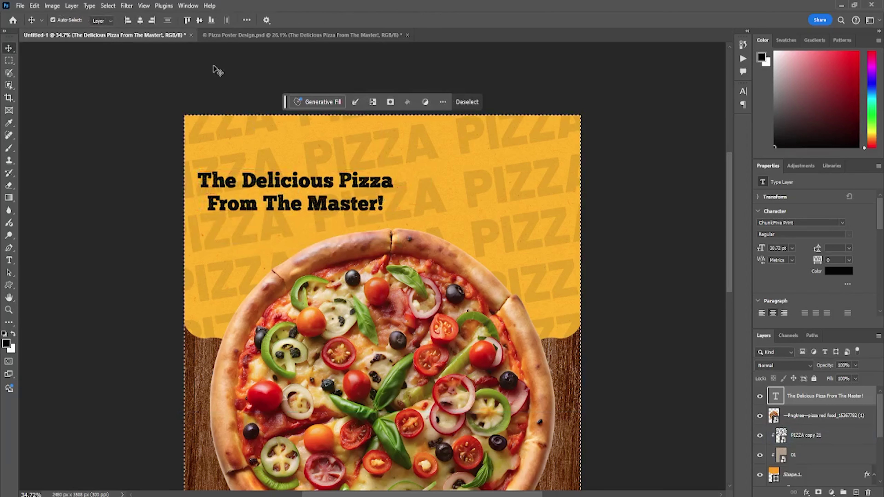
{"action": "left_click", "coordinate": [140, 20]}
{"action": "key", "text": "ctrl+d"}
- Enlarge the headline further about its centre to about 51.51 pt and raise it clear of the pizza's upper edge
{"action": "key", "text": "ctrl+t"}
{"action": "left_click_drag", "start_coordinate": [483, 192], "coordinate": [522, 197]}
{"action": "key", "text": "Return"}
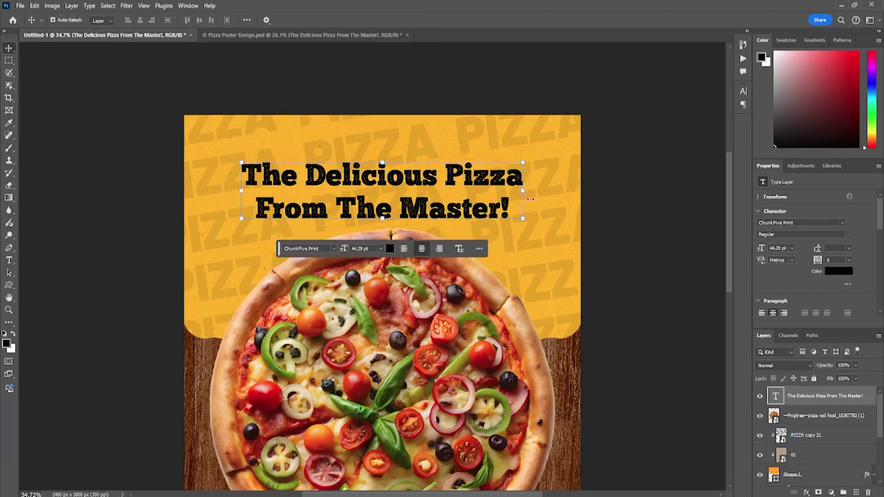
{"action": "key", "text": "ctrl+0"}
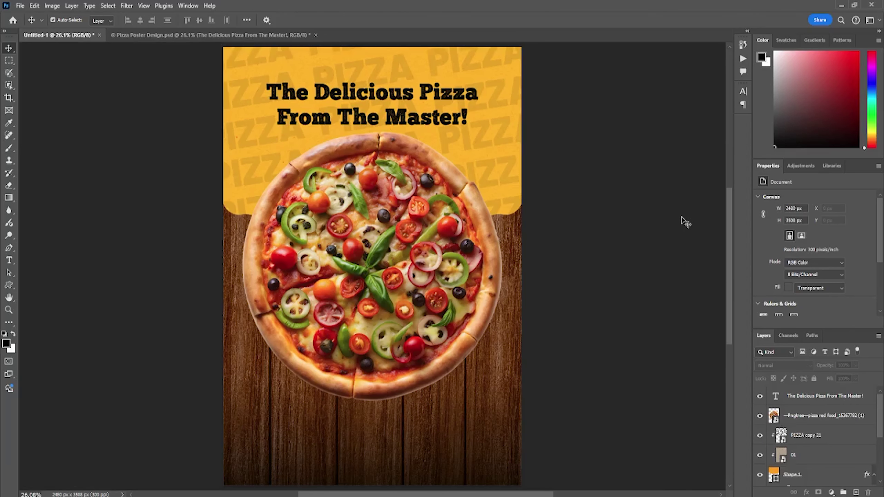
{"action": "scroll", "coordinate": [814, 435], "scroll_direction": "down", "scroll_amount": 5}
{"action": "left_click", "coordinate": [460, 90]}
{"action": "key", "text": "ctrl+t"}
{"action": "mouse_move", "coordinate": [478, 82]}
{"action": "left_mouse_down"}
{"action": "mouse_move", "coordinate": [508, 66]}
{"action": "mouse_move", "coordinate": [470, 91]}
{"action": "mouse_move", "coordinate": [466, 85]}
{"action": "left_mouse_up"}
{"action": "key", "text": "Return"}
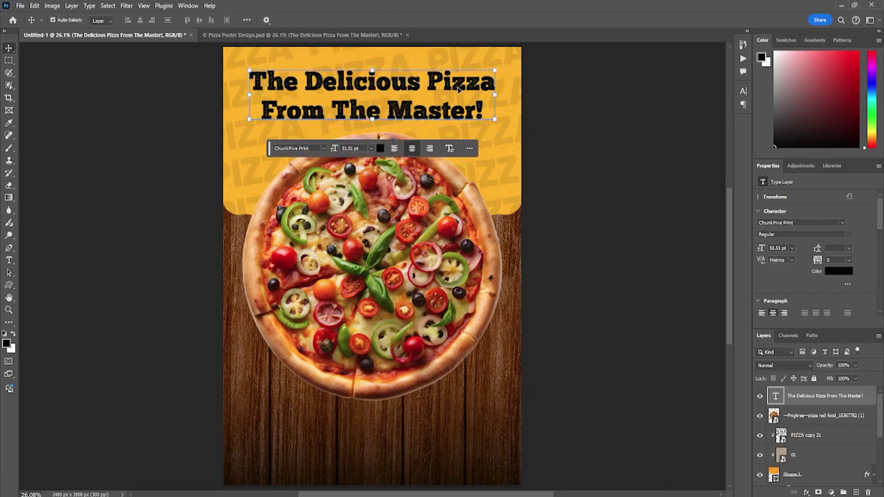
- Nudge the headline slightly down within the orange area and deselect it
{"action": "key", "text": "Down"}
{"action": "key", "text": "Down"}
{"action": "key", "text": "Down"}
{"action": "key", "text": "Down"}
{"action": "key", "text": "Down"}
{"action": "key", "text": "Down"}
{"action": "key", "text": "Down"}
{"action": "key", "text": "Down"}
{"action": "key", "text": "Down"}
{"action": "key", "text": "Down"}
{"action": "key", "text": "Down"}
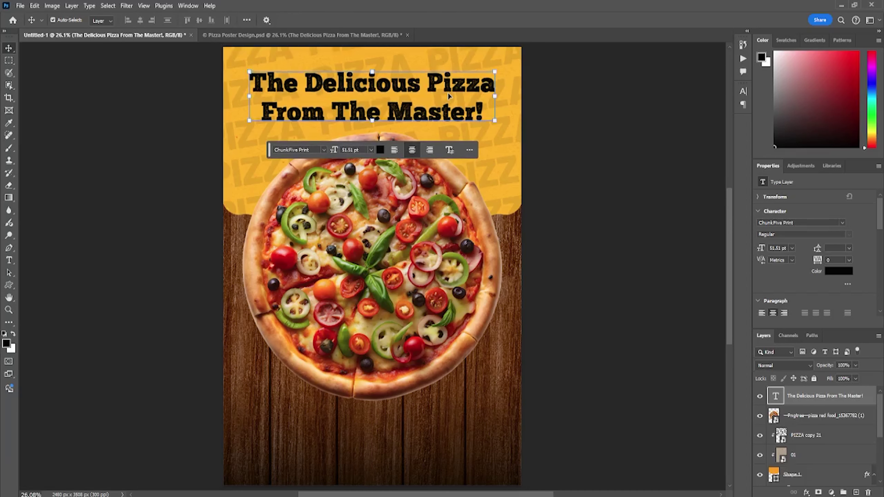
{"action": "left_click", "coordinate": [623, 162]}
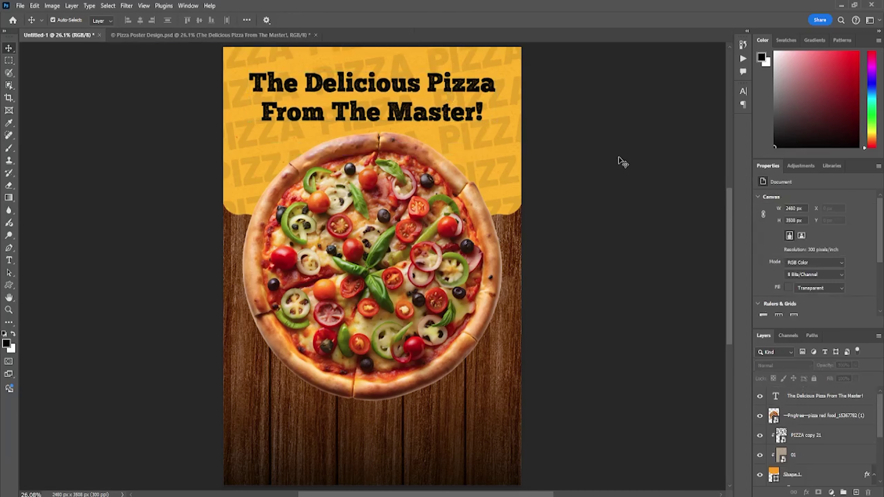
- Give the pizza layer a Multiply drop shadow falling below it, with a 102° angle, 176 px distance and 177 px size
{"action": "left_click", "coordinate": [381, 269]}
{"action": "right_click", "coordinate": [807, 397]}
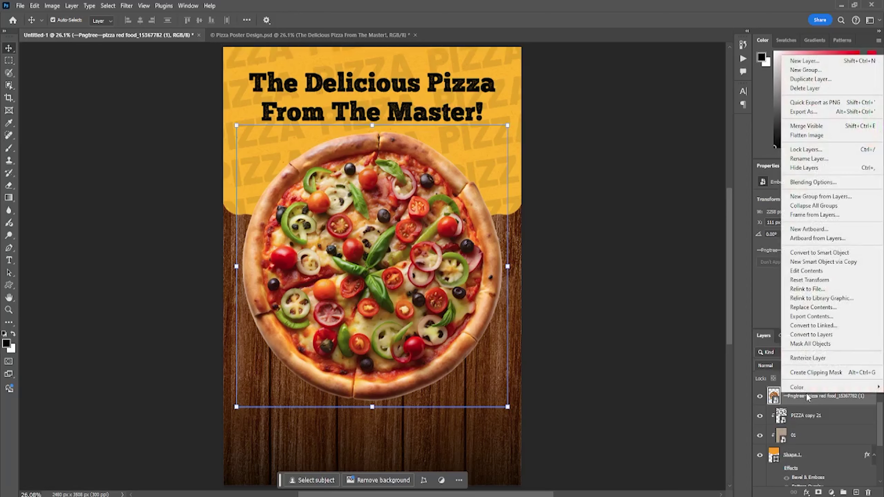
{"action": "left_click", "coordinate": [805, 185]}
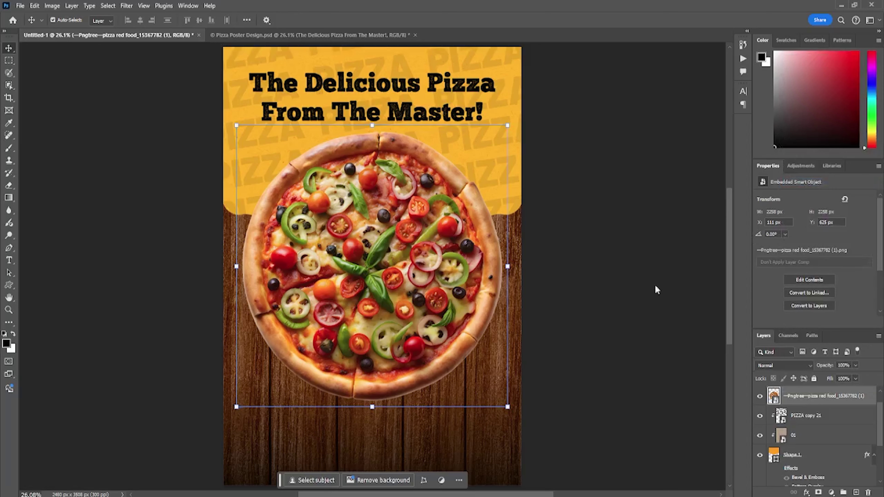
{"action": "left_click", "coordinate": [414, 280]}
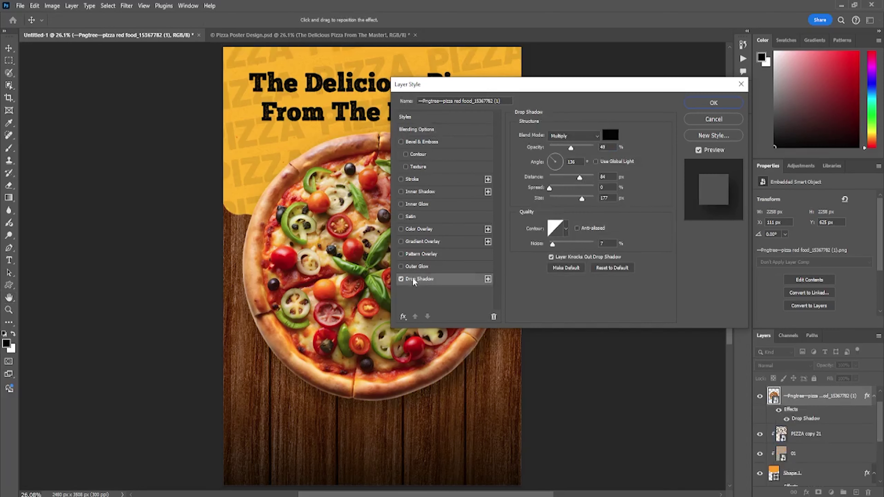
{"action": "left_click_drag", "start_coordinate": [419, 406], "coordinate": [418, 424]}
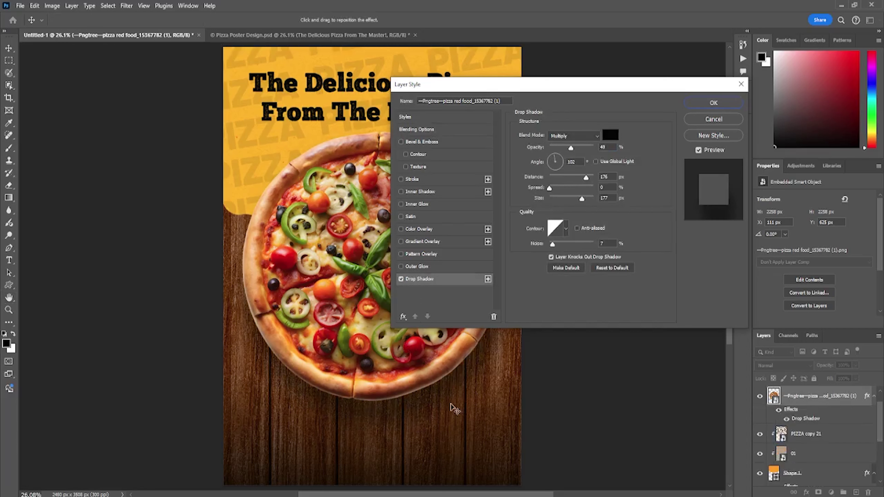
{"action": "left_click_drag", "start_coordinate": [555, 244], "coordinate": [554, 245]}
{"action": "left_click", "coordinate": [703, 105]}
{"action": "left_click", "coordinate": [602, 263]}
{"action": "left_click", "coordinate": [501, 192]}
- Add the text "PIZZA" in 16 pt ChunkFive Print on the wooden background below the pizza
{"action": "scroll", "coordinate": [387, 396], "scroll_direction": "up", "scroll_amount": 3}
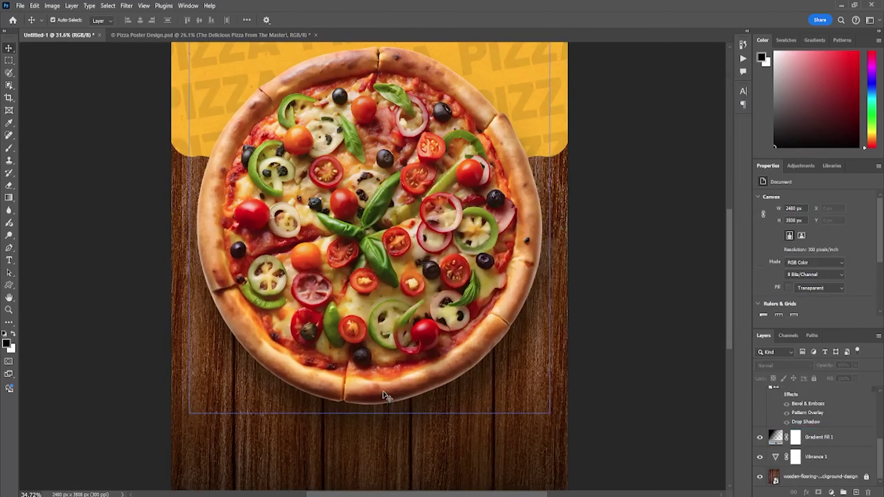
{"action": "left_click_drag", "start_coordinate": [386, 395], "coordinate": [398, 334]}
{"action": "scroll", "coordinate": [406, 296], "scroll_direction": "down", "scroll_amount": 4}
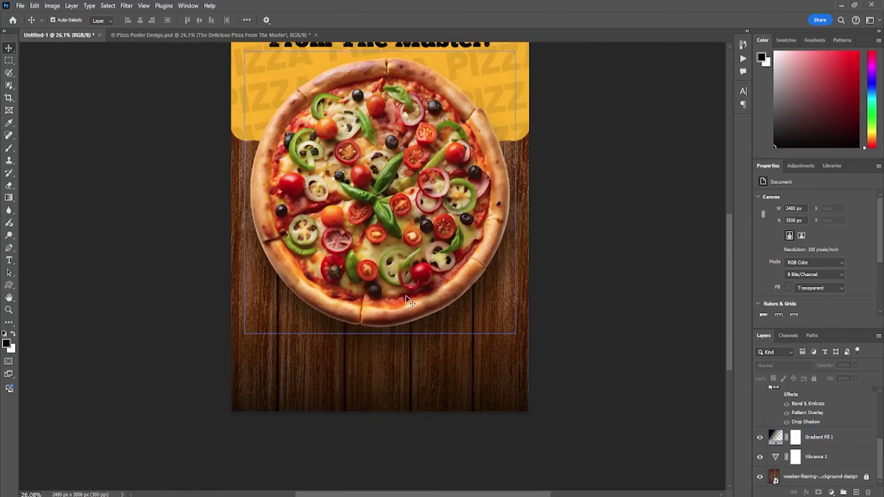
{"action": "left_click", "coordinate": [13, 261]}
{"action": "left_click", "coordinate": [336, 337]}
{"action": "scroll", "coordinate": [355, 358], "scroll_direction": "up", "scroll_amount": 3}
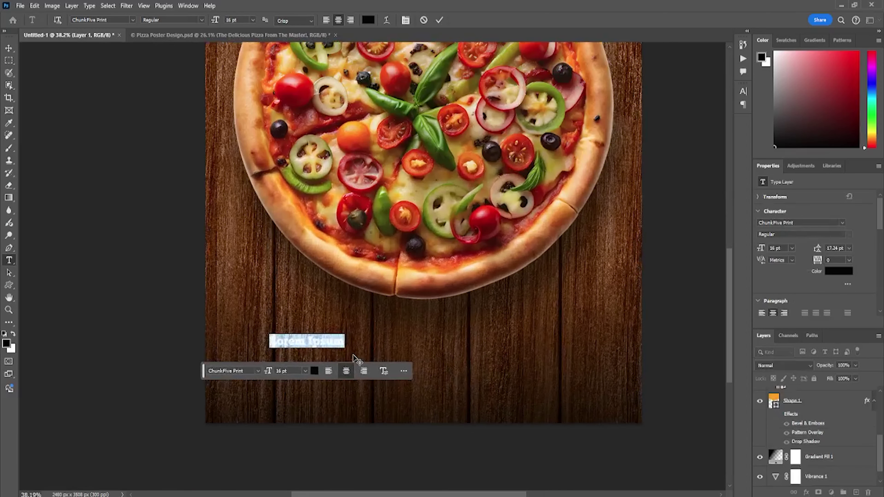
{"action": "type", "text": "PIZZ"}
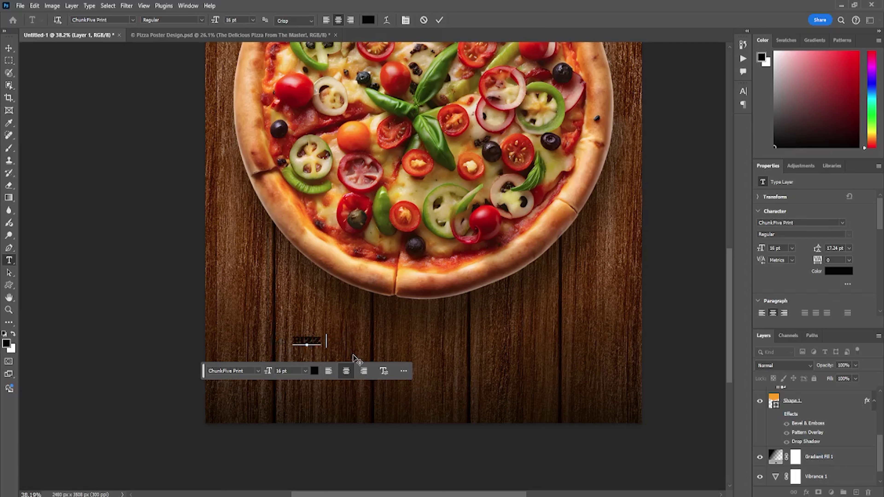
{"action": "key", "text": "ctrl+a"}
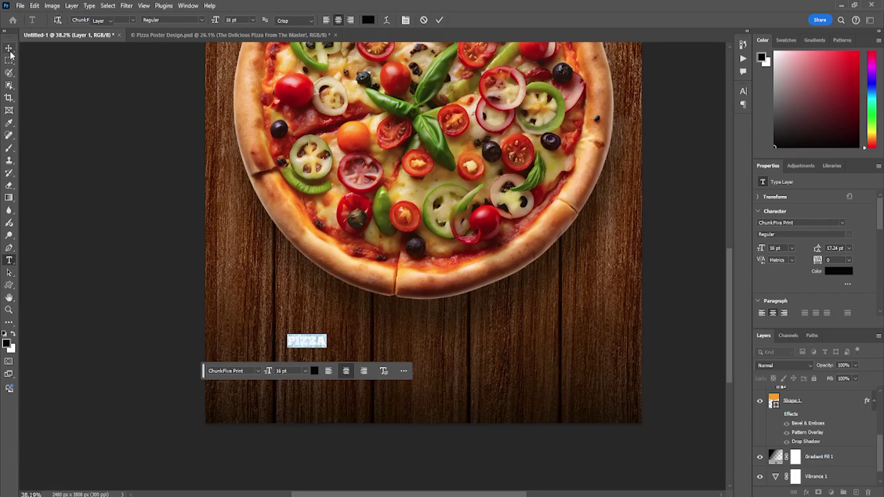
- Enlarge the lower PIZZA text to about 118.05 pt and centre it horizontally on the canvas
{"action": "left_click", "coordinate": [10, 51]}
{"action": "left_click_drag", "start_coordinate": [326, 340], "coordinate": [570, 337]}
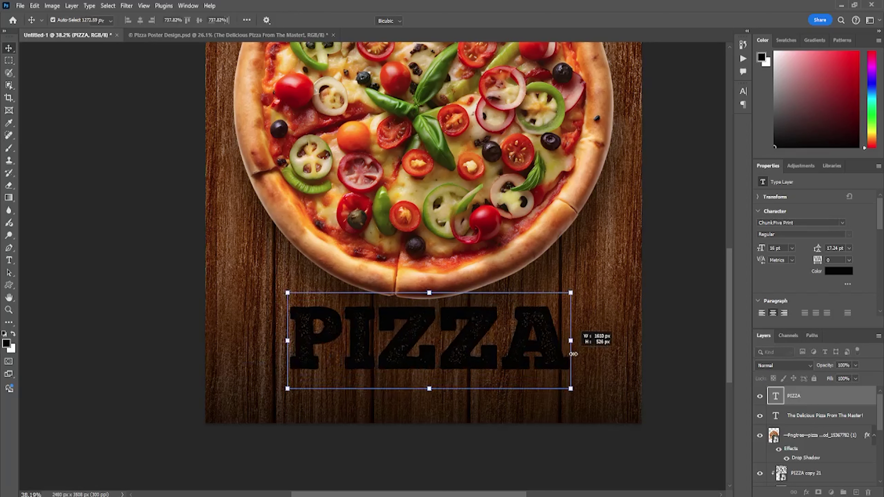
{"action": "key", "text": "ctrl+a"}
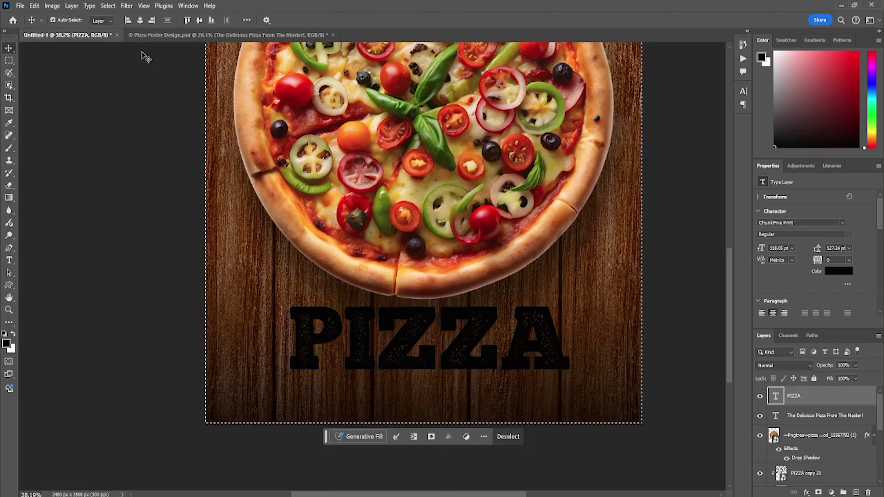
{"action": "left_click", "coordinate": [141, 21]}
{"action": "key", "text": "ctrl+d"}
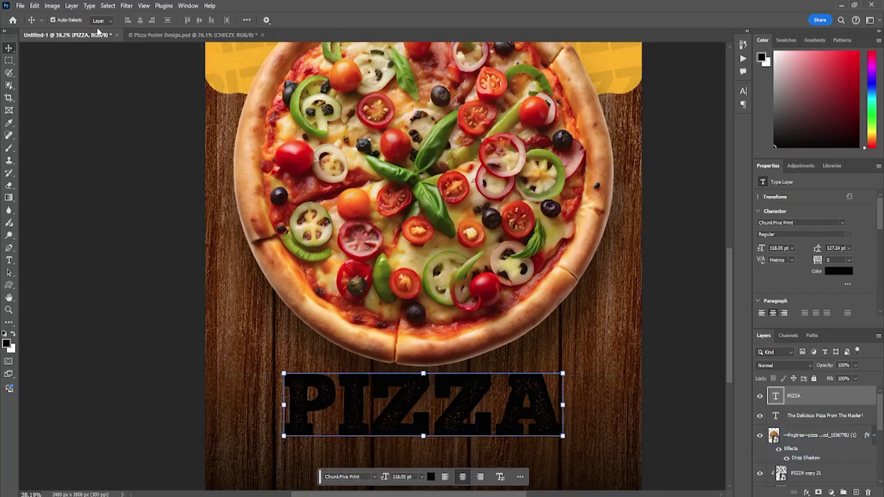
- Change the lower PIZZA text's font to Chieezy Burger Distressed
{"action": "left_click", "coordinate": [7, 264]}
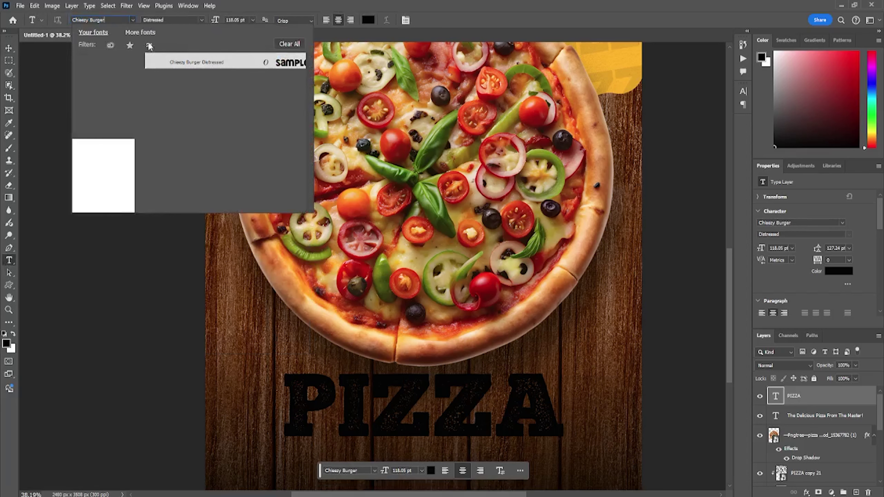
{"action": "left_click", "coordinate": [267, 62]}
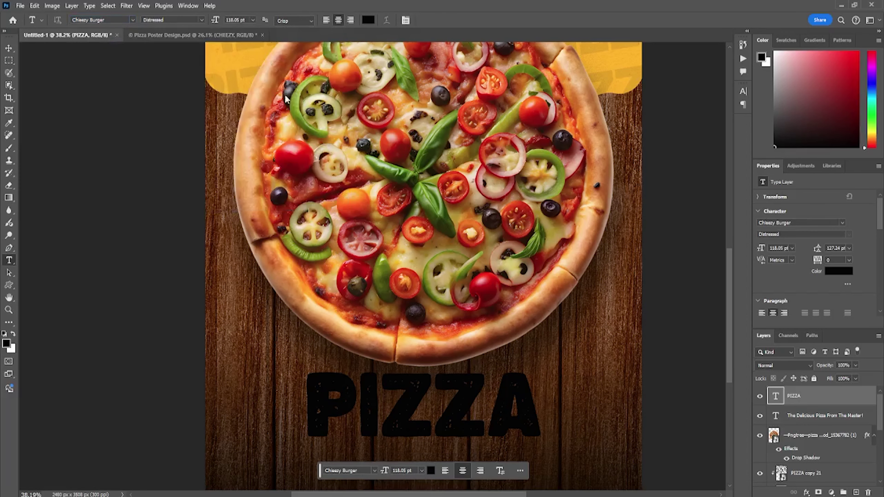
- Enlarge the lower PIZZA text to about 161.87 pt and centre it horizontally on the canvas again
{"action": "left_click", "coordinate": [8, 49]}
{"action": "left_click_drag", "start_coordinate": [537, 418], "coordinate": [588, 413]}
{"action": "key", "text": "Return"}
{"action": "key", "text": "ctrl+a"}
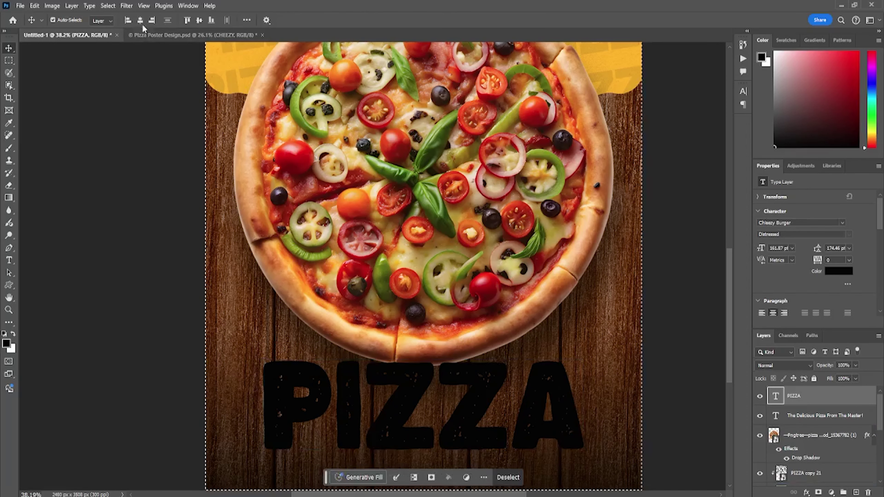
{"action": "key", "text": "ctrl+d"}
{"action": "scroll", "coordinate": [468, 416], "scroll_direction": "down", "scroll_amount": 3}
{"action": "left_click_drag", "start_coordinate": [439, 356], "coordinate": [408, 289]}
{"action": "scroll", "coordinate": [433, 352], "scroll_direction": "up", "scroll_amount": 6}
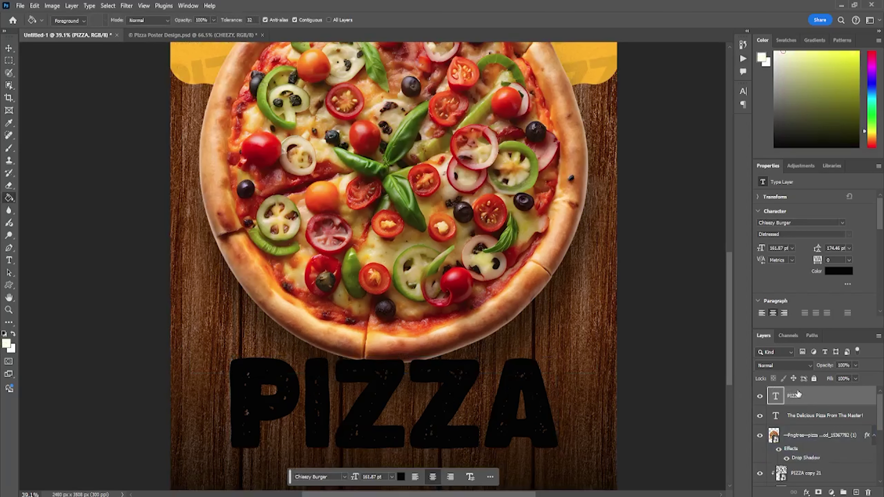
{"action": "left_click", "coordinate": [386, 421]}
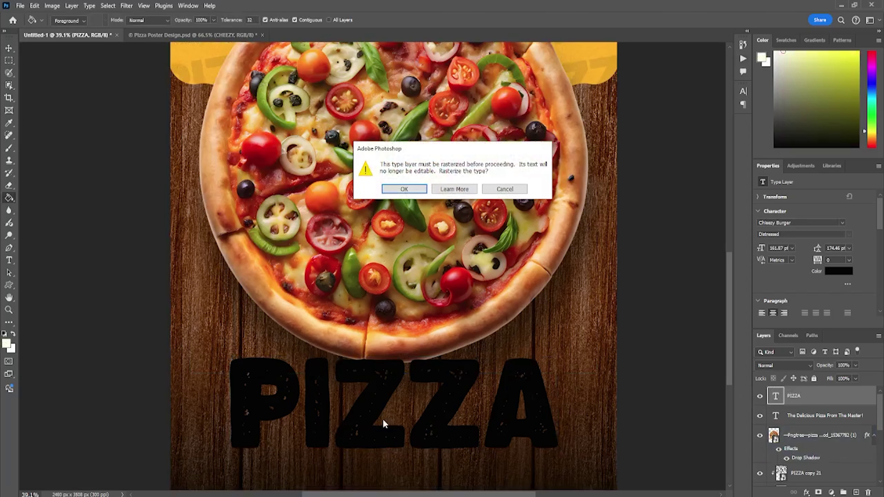
{"action": "left_click", "coordinate": [502, 188]}
- Recolour all of the lower PIZZA text with the cream foreground colour
{"action": "left_click", "coordinate": [8, 259]}
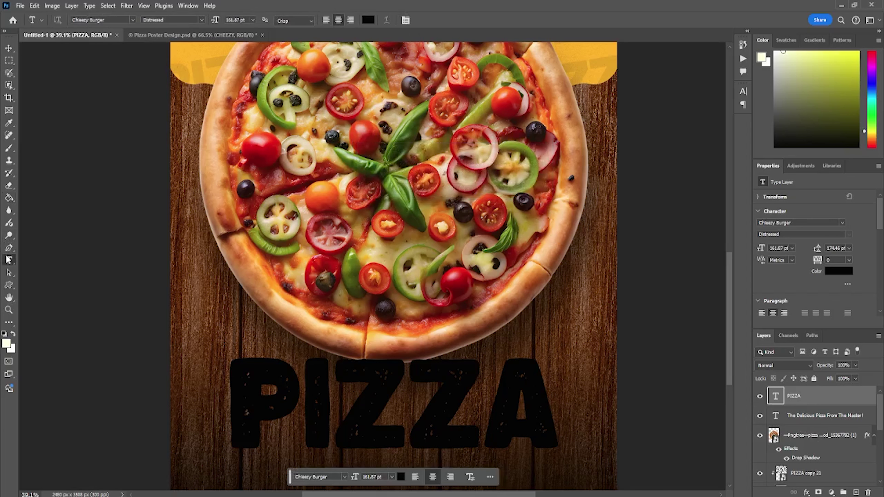
{"action": "double_click", "coordinate": [245, 423]}
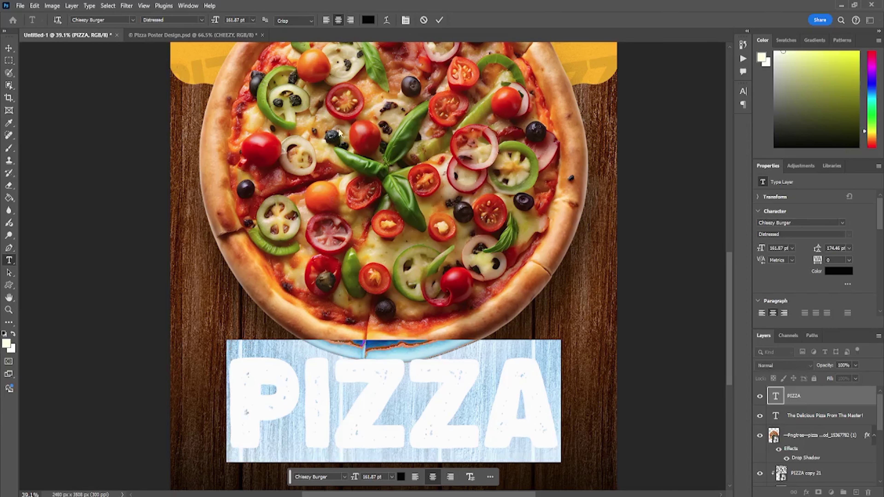
{"action": "left_click", "coordinate": [367, 21]}
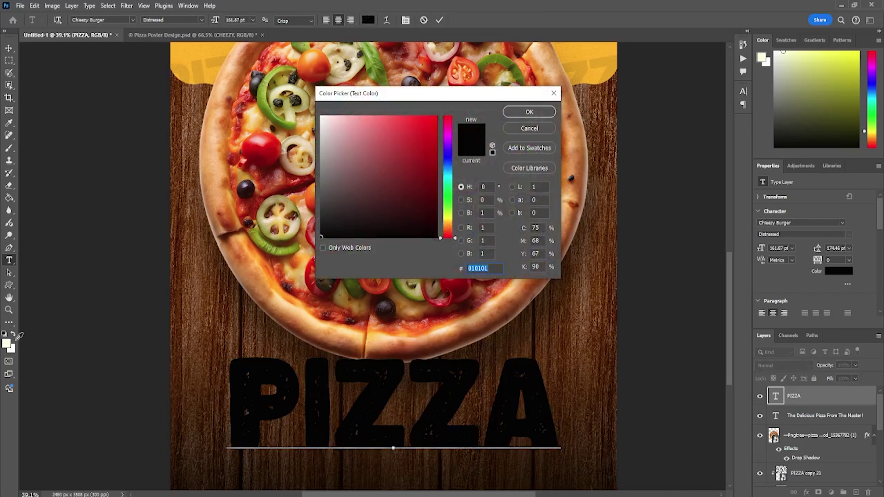
{"action": "left_click", "coordinate": [534, 108]}
- Place the PIZZA text layer directly beneath the pizza layer and shift the text up so the crust overlaps its letters
{"action": "left_click_drag", "start_coordinate": [810, 399], "coordinate": [808, 468]}
{"action": "left_click", "coordinate": [8, 47]}
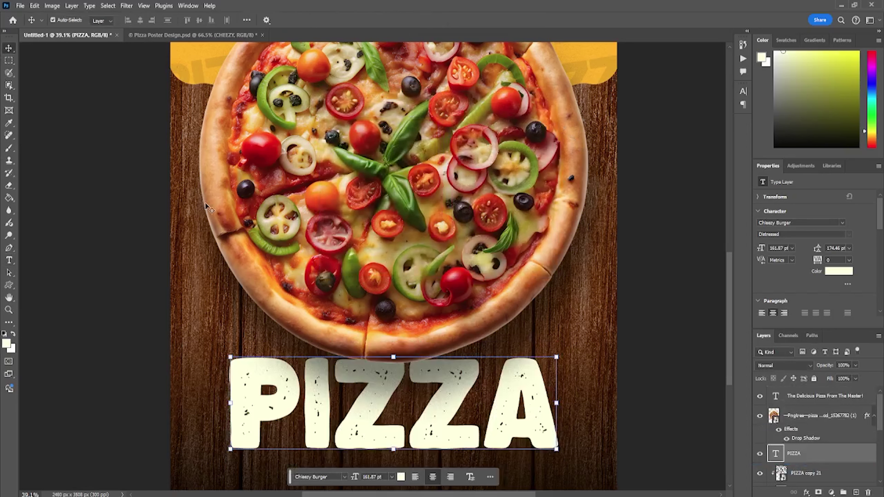
{"action": "left_click_drag", "start_coordinate": [373, 424], "coordinate": [373, 412]}
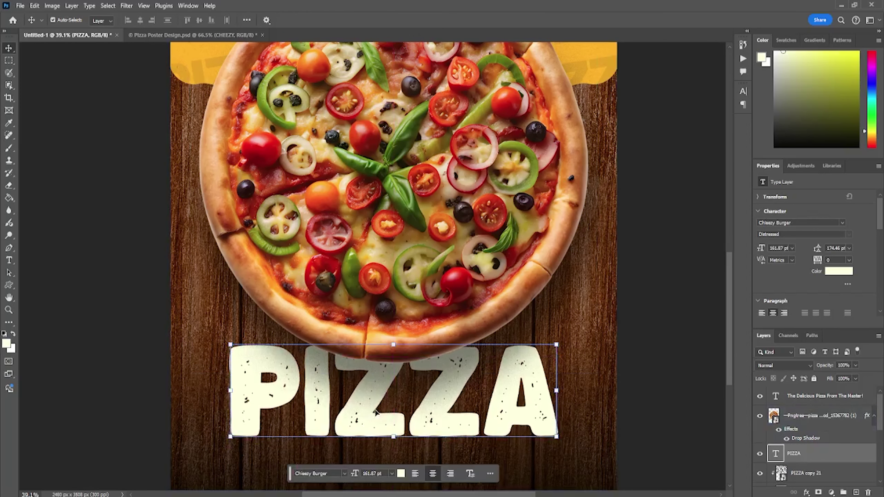
- Centre the cream PIZZA text horizontally on the canvas and move it slightly further up behind the crust
{"action": "key", "text": "ctrl+0"}
{"action": "key", "text": "ctrl+a"}
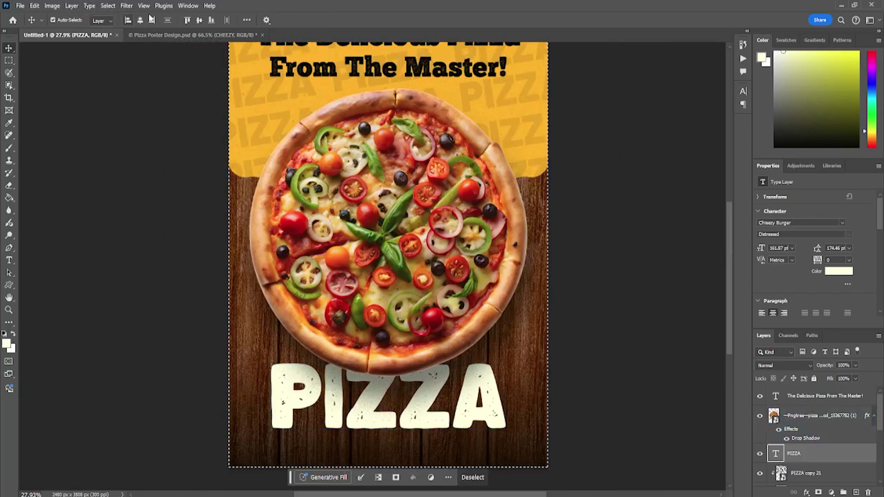
{"action": "key", "text": "ctrl+d"}
{"action": "left_click", "coordinate": [134, 190], "text": "ctrl"}
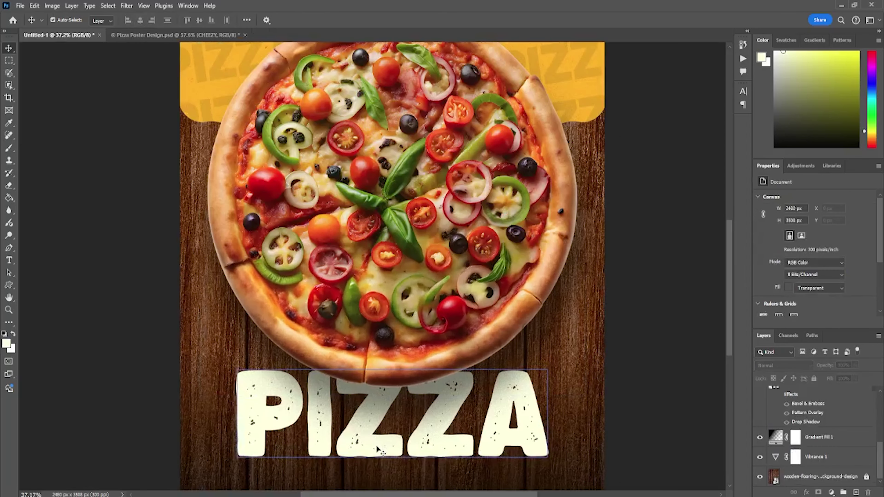
{"action": "left_click_drag", "start_coordinate": [376, 460], "coordinate": [376, 437]}
{"action": "scroll", "coordinate": [291, 416], "scroll_direction": "down", "scroll_amount": 5}
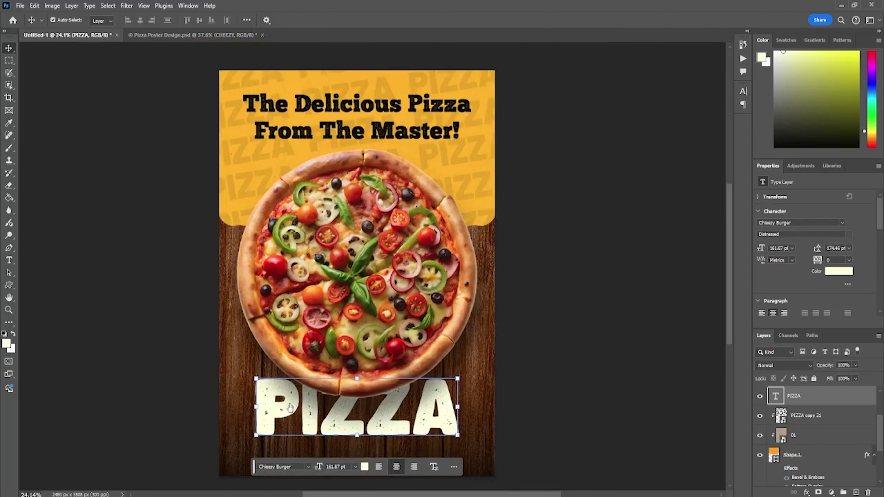
{"action": "scroll", "coordinate": [290, 406], "scroll_direction": "up", "scroll_amount": 2}
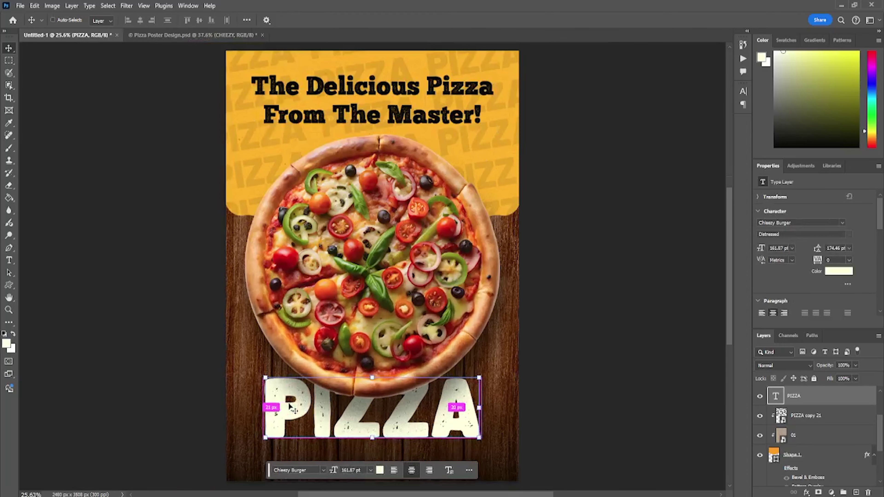
- Add the pasted two-line tagline "Don't be a pizza-poser..." as centred Montserrat SemiBold text in cream below the PIZZA title
{"action": "left_click", "coordinate": [139, 250]}
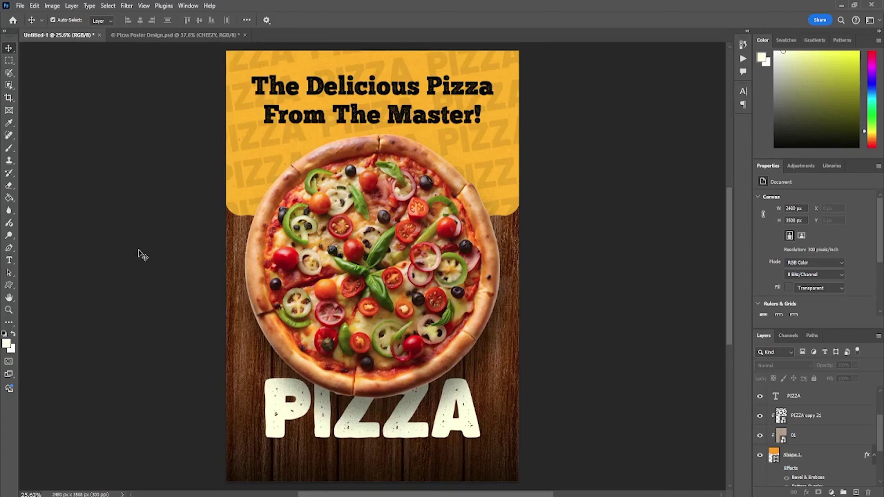
{"action": "scroll", "coordinate": [140, 257], "scroll_direction": "down", "scroll_amount": 3}
{"action": "scroll", "coordinate": [141, 258], "scroll_direction": "up", "scroll_amount": 1}
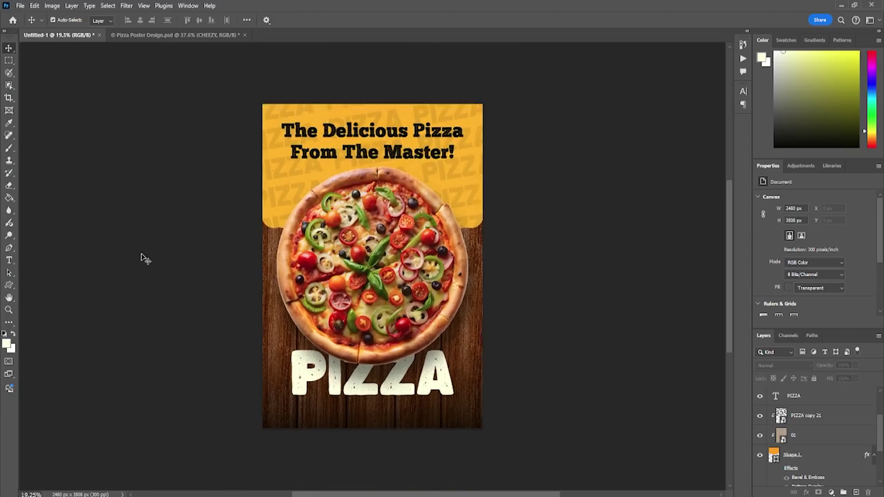
{"action": "scroll", "coordinate": [294, 398], "scroll_direction": "up", "scroll_amount": 7}
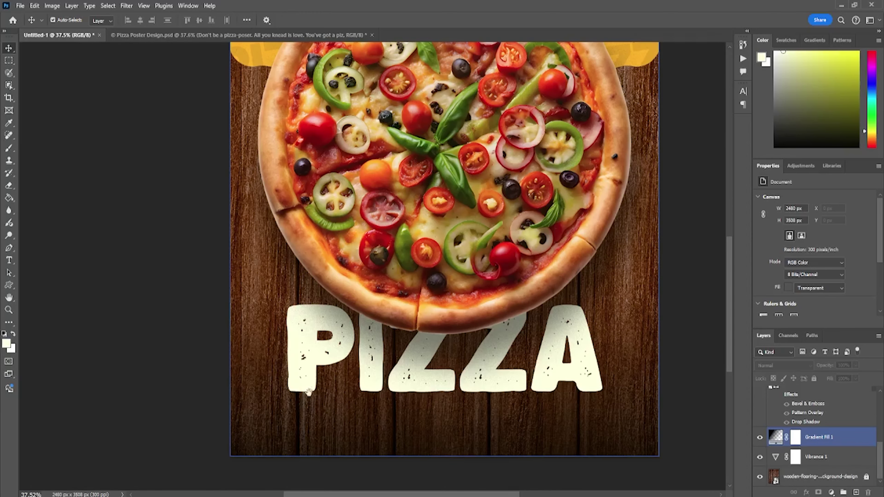
{"action": "left_click_drag", "start_coordinate": [307, 393], "coordinate": [242, 310]}
{"action": "left_click", "coordinate": [120, 326]}
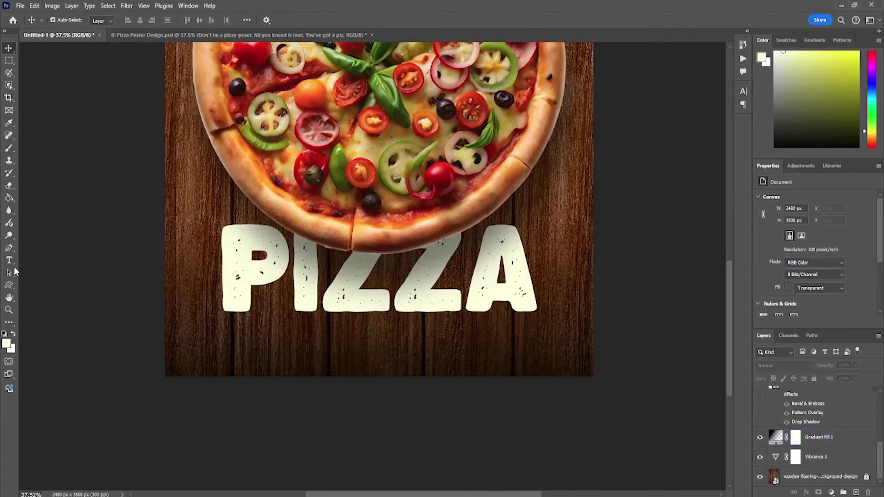
{"action": "left_click", "coordinate": [9, 261]}
{"action": "scroll", "coordinate": [246, 307], "scroll_direction": "up", "scroll_amount": 2}
{"action": "left_click", "coordinate": [276, 355]}
{"action": "key", "text": "ctrl+v"}
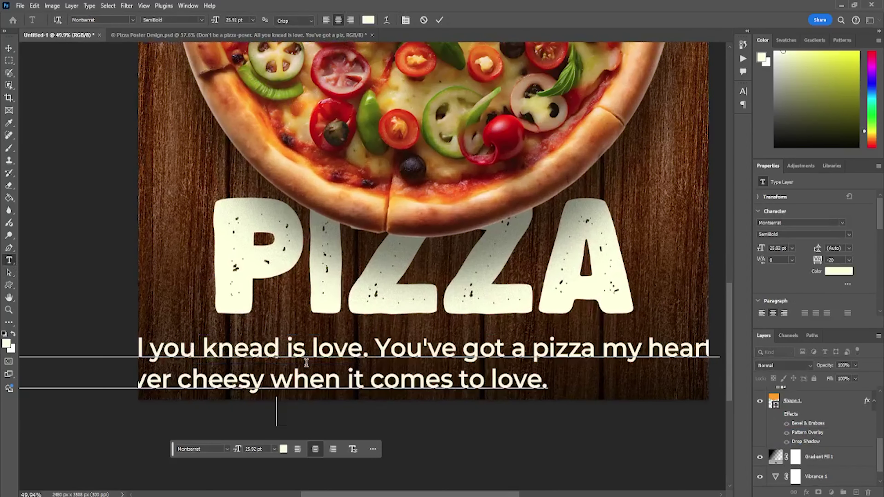
{"action": "left_click", "coordinate": [9, 48]}
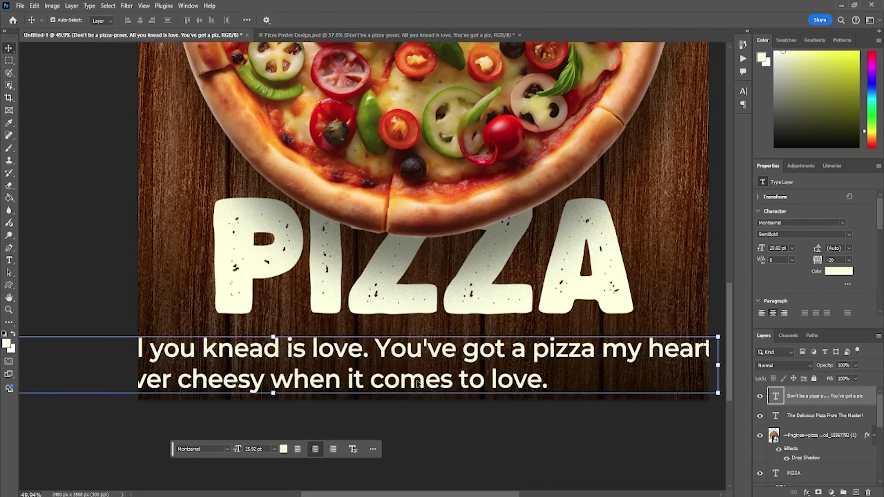
- Scale the tagline down to fit beneath the PIZZA title and centre it horizontally on the canvas
{"action": "scroll", "coordinate": [553, 388], "scroll_direction": "down", "scroll_amount": 5}
{"action": "left_click_drag", "start_coordinate": [585, 373], "coordinate": [496, 367]}
{"action": "key", "text": "Return"}
{"action": "key", "text": "ctrl+a"}
{"action": "left_click", "coordinate": [141, 22]}
{"action": "key", "text": "ctrl+d"}
{"action": "scroll", "coordinate": [406, 198], "scroll_direction": "down", "scroll_amount": 2}
- Shrink the pizza image to about 2079 px wide and shift it slightly upward
{"action": "left_click", "coordinate": [491, 135]}
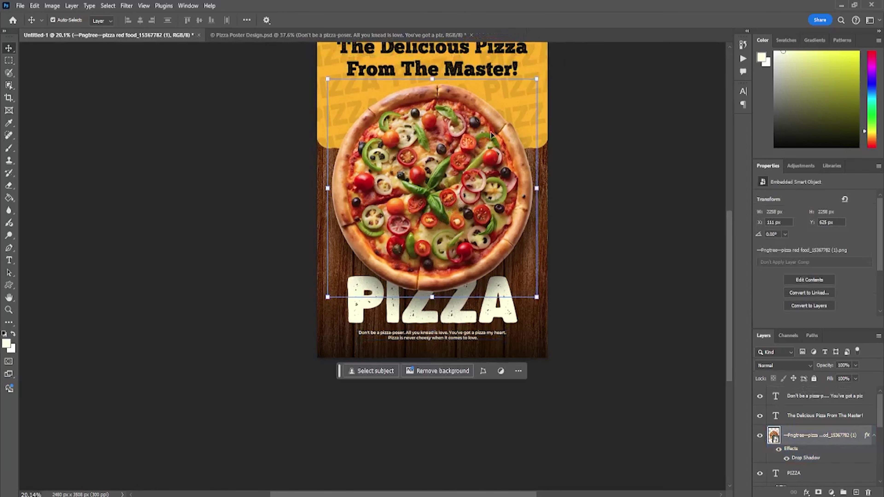
{"action": "left_click_drag", "start_coordinate": [537, 79], "coordinate": [528, 87]}
{"action": "left_click_drag", "start_coordinate": [473, 153], "coordinate": [473, 148]}
{"action": "key", "text": "Return"}
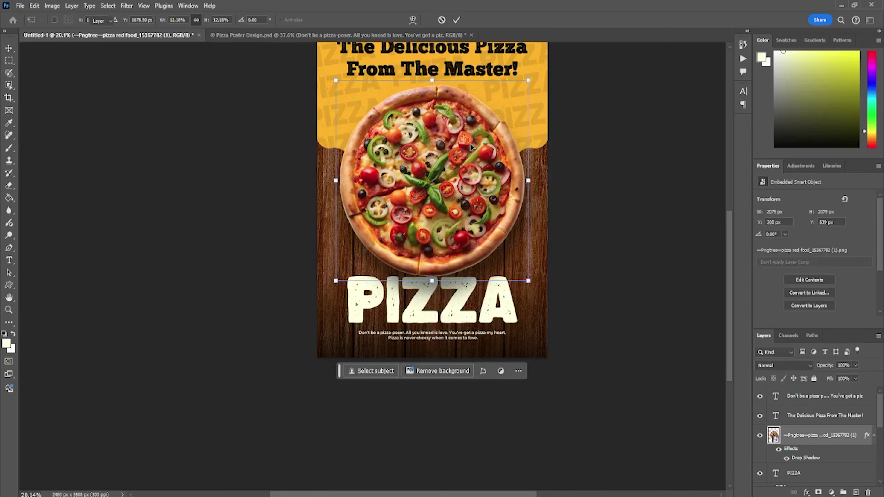
- Move the PIZZA title up so its letters tuck behind the pizza's lower crust
{"action": "left_click", "coordinate": [442, 310]}
{"action": "scroll", "coordinate": [443, 310], "scroll_direction": "up", "scroll_amount": 2}
{"action": "scroll", "coordinate": [443, 308], "scroll_direction": "up", "scroll_amount": 3}
{"action": "left_click_drag", "start_coordinate": [467, 320], "coordinate": [467, 303]}
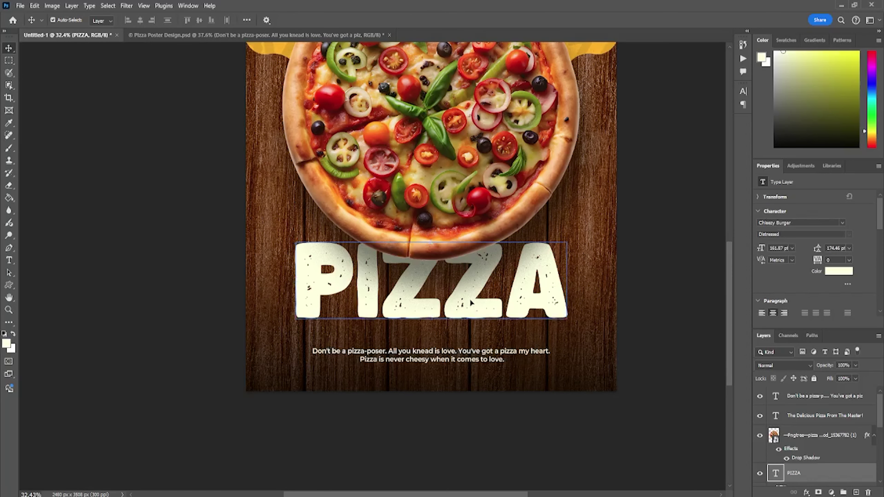
- Rescale the pizza to about 12.71% and position it with its lower crust overlapping the PIZZA title
{"action": "left_click", "coordinate": [464, 223]}
{"action": "left_click_drag", "start_coordinate": [430, 268], "coordinate": [431, 286]}
{"action": "key", "text": "Return"}
{"action": "scroll", "coordinate": [591, 298], "scroll_direction": "down", "scroll_amount": 3}
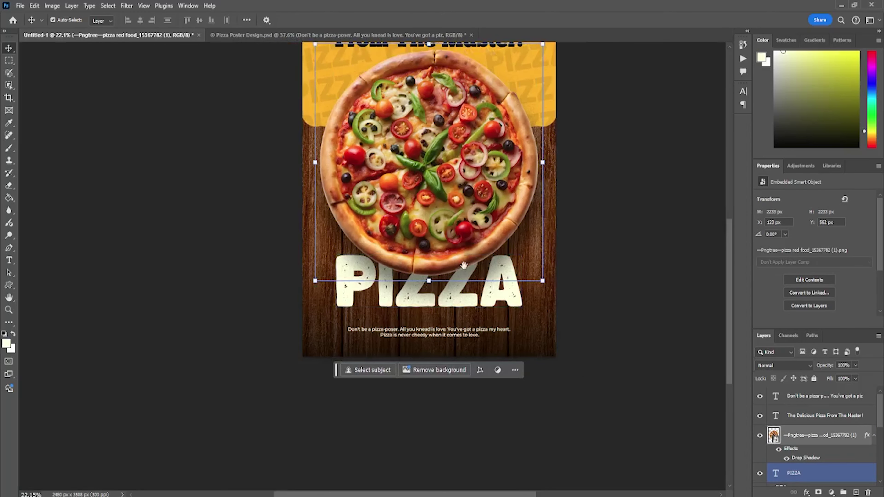
{"action": "left_click_drag", "start_coordinate": [419, 217], "coordinate": [417, 226]}
{"action": "left_click_drag", "start_coordinate": [504, 212], "coordinate": [499, 209]}
{"action": "left_click_drag", "start_coordinate": [446, 228], "coordinate": [448, 233]}
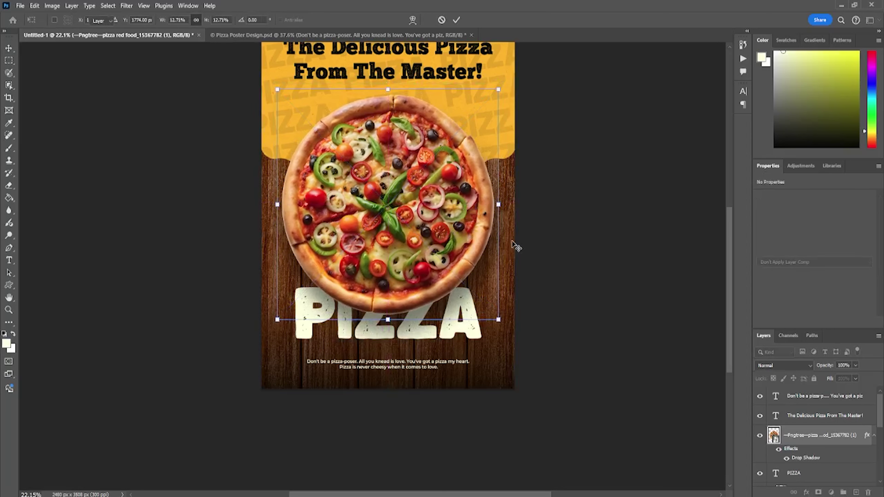
{"action": "left_click", "coordinate": [572, 327]}
- Move the tagline up under the PIZZA title and enlarge it to about 12.01 pt, matching the title's width
{"action": "scroll", "coordinate": [375, 340], "scroll_direction": "up", "scroll_amount": 3}
{"action": "left_click_drag", "start_coordinate": [395, 379], "coordinate": [395, 364]}
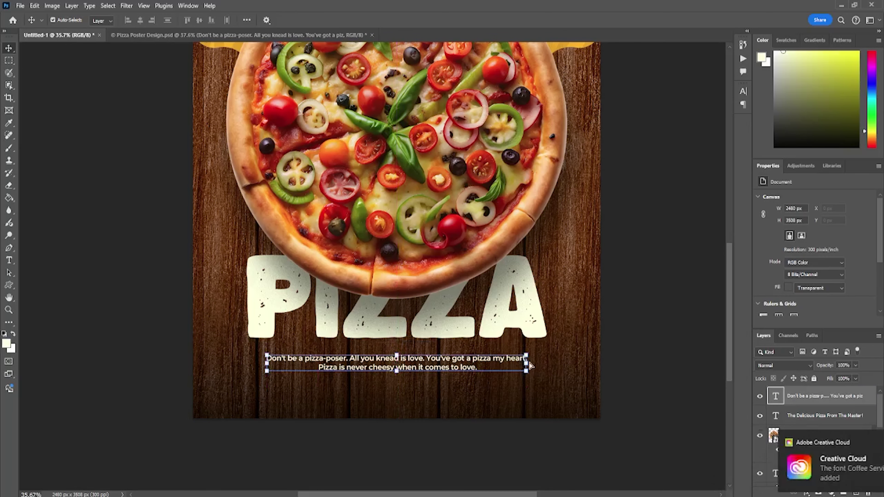
{"action": "key", "text": "ctrl+t"}
{"action": "left_click_drag", "start_coordinate": [528, 366], "coordinate": [546, 366]}
{"action": "left_click_drag", "start_coordinate": [252, 368], "coordinate": [251, 369]}
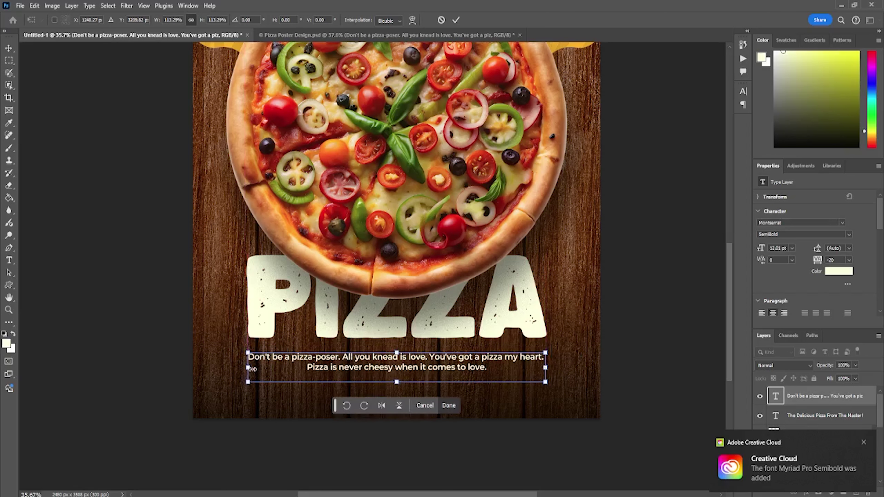
{"action": "left_click", "coordinate": [505, 449]}
- Move the PIZZA title and the tagline together slightly downward
{"action": "left_click", "coordinate": [458, 339]}
{"action": "left_click", "coordinate": [460, 365], "text": "shift"}
{"action": "left_click_drag", "start_coordinate": [459, 340], "coordinate": [462, 344]}
{"action": "left_click", "coordinate": [499, 469]}
{"action": "key", "text": "ctrl+0"}
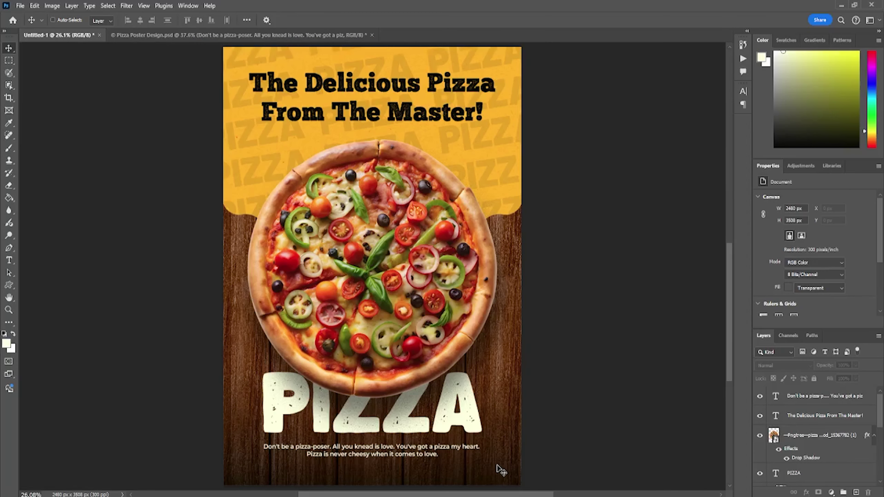
{"action": "scroll", "coordinate": [492, 404], "scroll_direction": "down", "scroll_amount": 1}
{"action": "scroll", "coordinate": [492, 405], "scroll_direction": "up", "scroll_amount": 2}
{"action": "scroll", "coordinate": [525, 399], "scroll_direction": "down", "scroll_amount": 1}
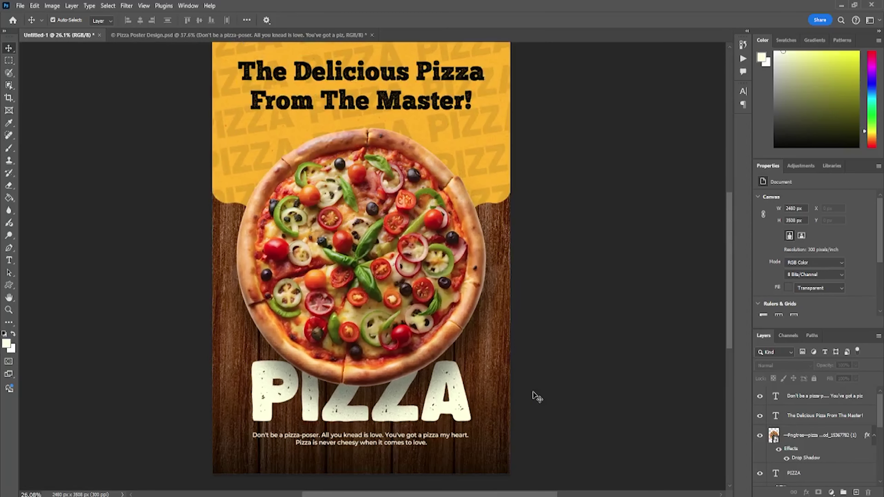
{"action": "scroll", "coordinate": [319, 298], "scroll_direction": "up", "scroll_amount": 5}
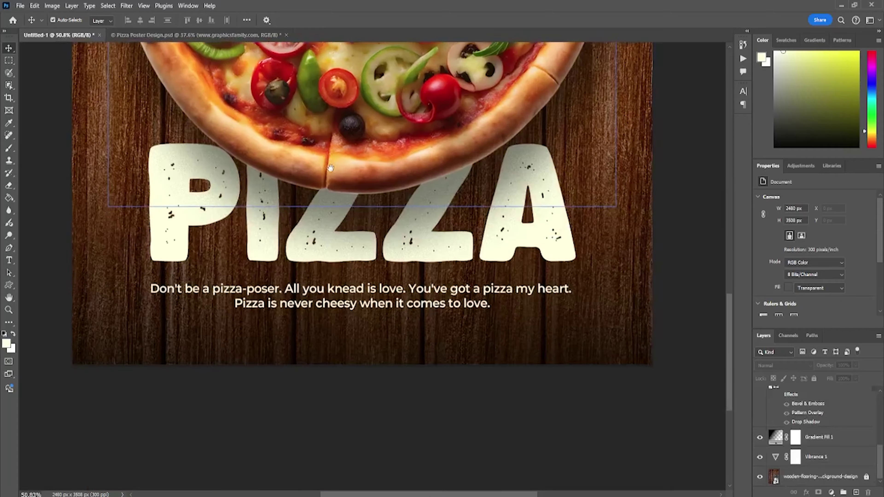
{"action": "scroll", "coordinate": [320, 298], "scroll_direction": "up", "scroll_amount": 1}
{"action": "left_click", "coordinate": [63, 300]}
{"action": "left_click", "coordinate": [10, 262]}
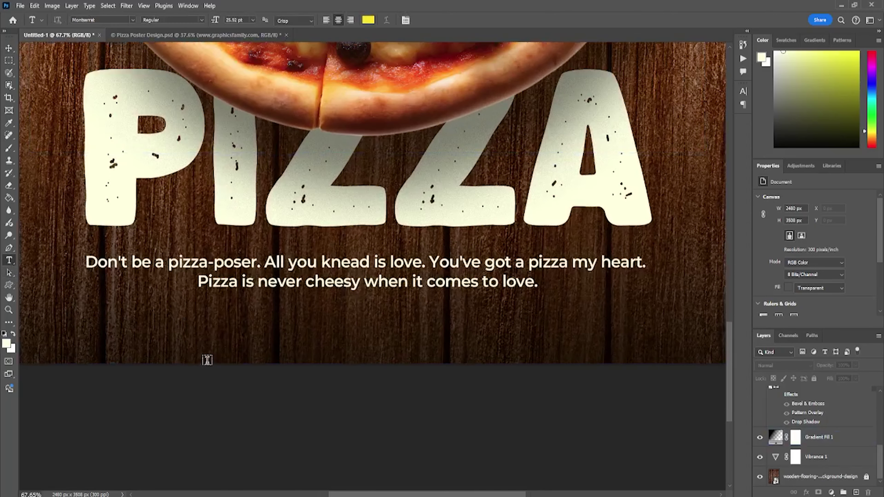
{"action": "left_click", "coordinate": [203, 344]}
{"action": "type", "text": "WW"}
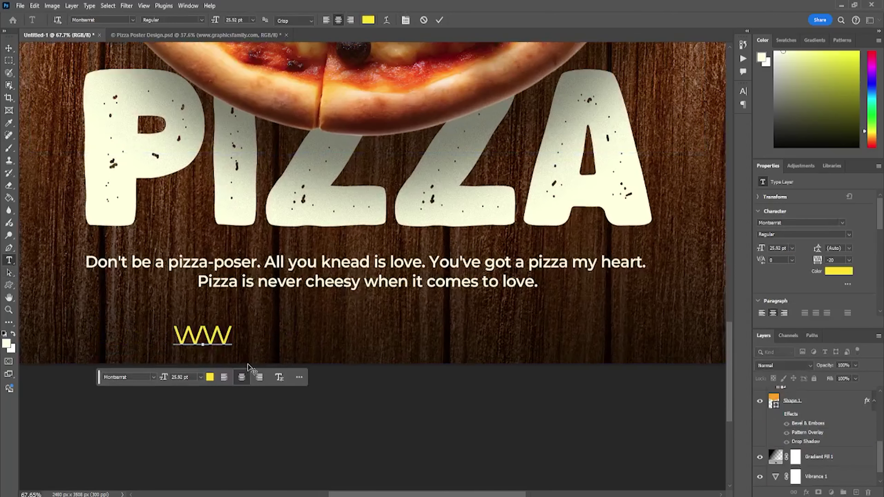
{"action": "type", "text": "w,g"}
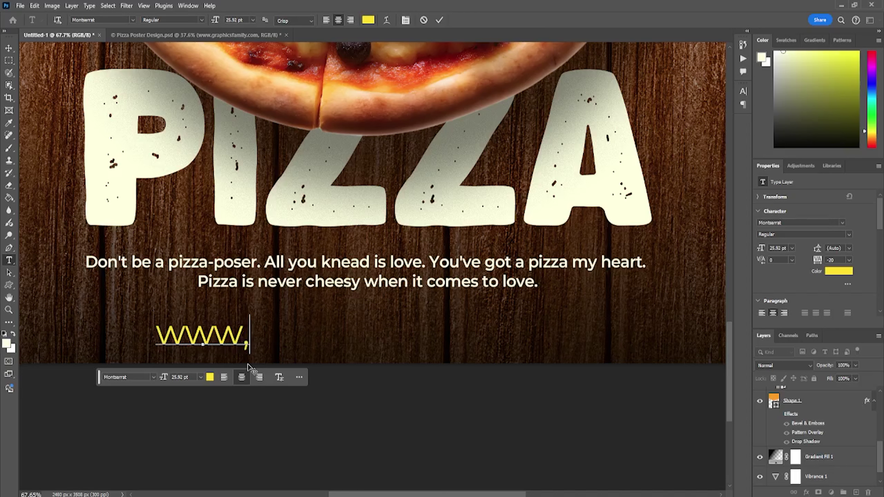
{"action": "type", "text": ".webs"}
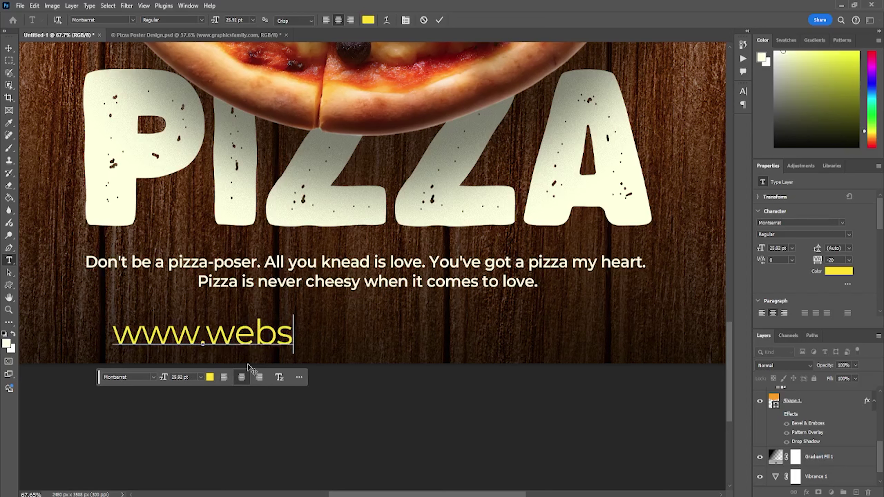
{"action": "type", "text": "itew"}
{"action": "key", "text": "BackSpace"}
{"action": "type", "text": "urld"}
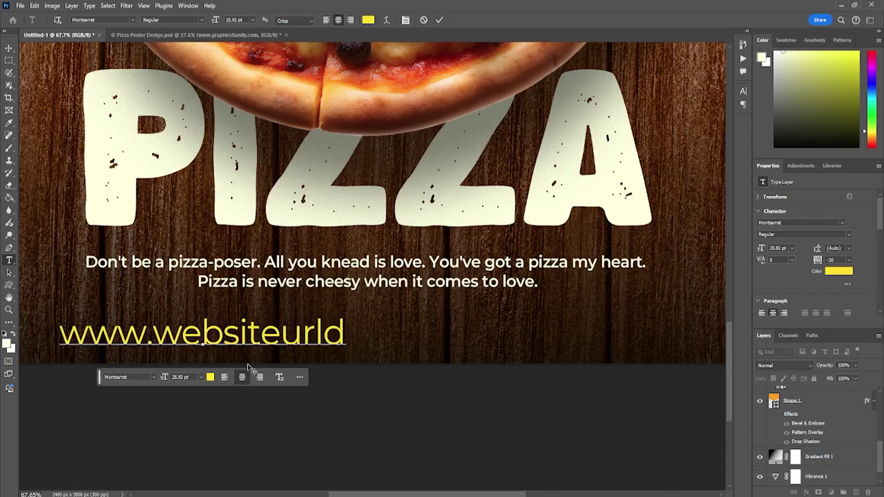
{"action": "key", "text": "BackSpace"}
{"action": "type", "text": ".com"}
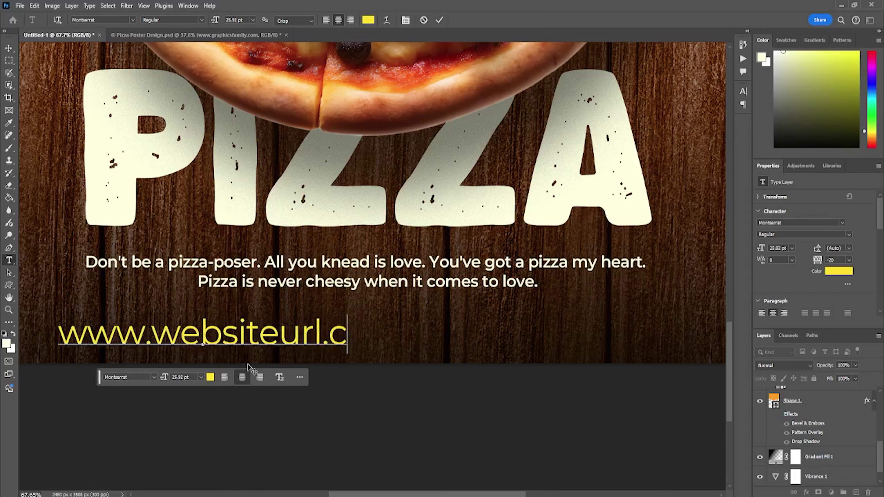
{"action": "key", "text": "ctrl+a"}
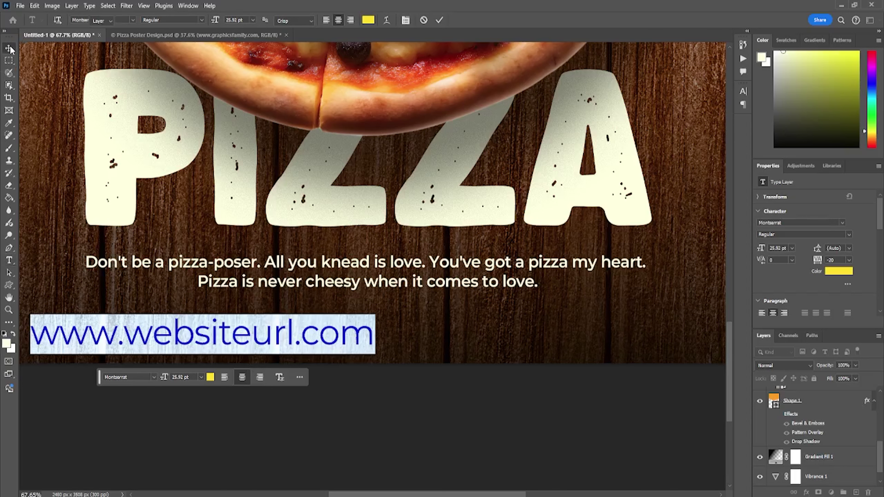
{"action": "left_click", "coordinate": [11, 50]}
- Shrink the website text to about 12.14 pt, centre it horizontally on the canvas and place it just below the tagline
{"action": "key", "text": "ctrl+a"}
{"action": "left_click", "coordinate": [140, 20]}
{"action": "key", "text": "ctrl+d"}
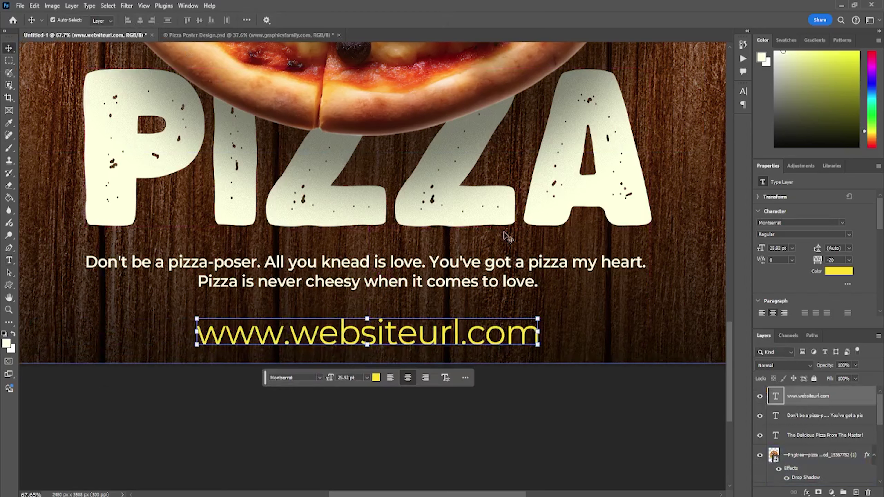
{"action": "left_click_drag", "start_coordinate": [540, 332], "coordinate": [424, 315]}
{"action": "key", "text": "Return"}
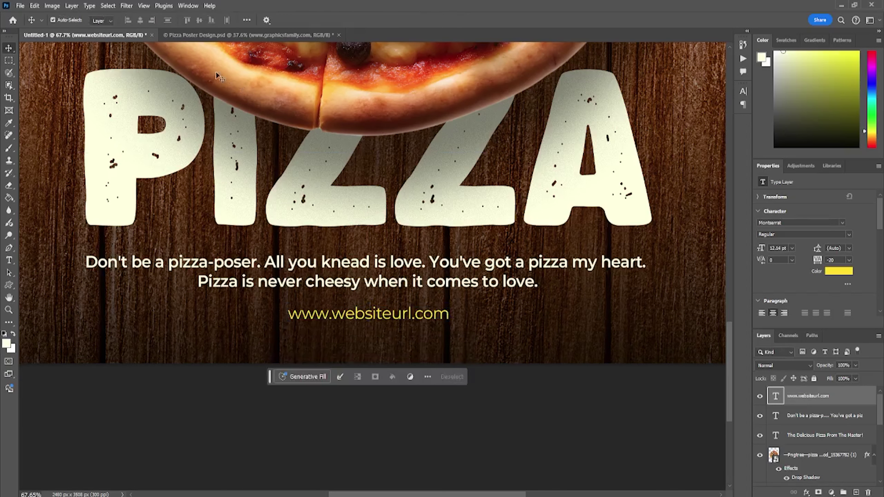
{"action": "left_click", "coordinate": [140, 20]}
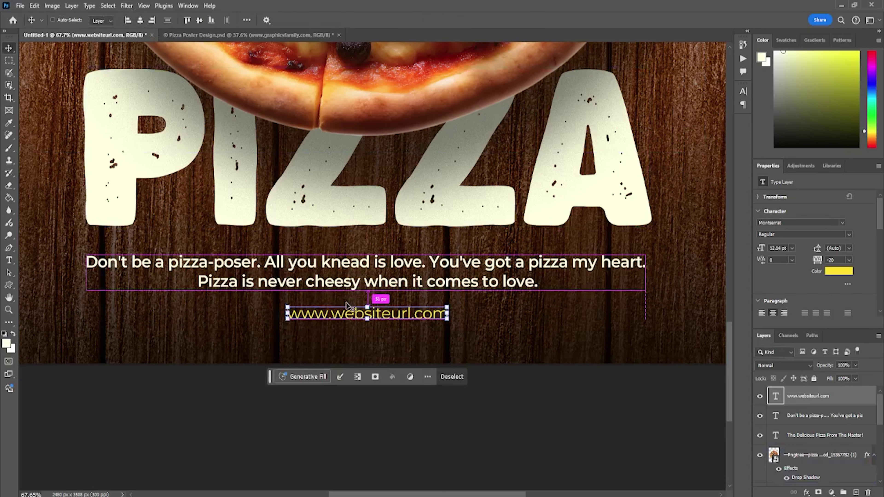
{"action": "key", "text": "ctrl+d"}
{"action": "left_click_drag", "start_coordinate": [359, 315], "coordinate": [405, 320]}
{"action": "left_click", "coordinate": [405, 387]}
{"action": "key", "text": "ctrl+0"}
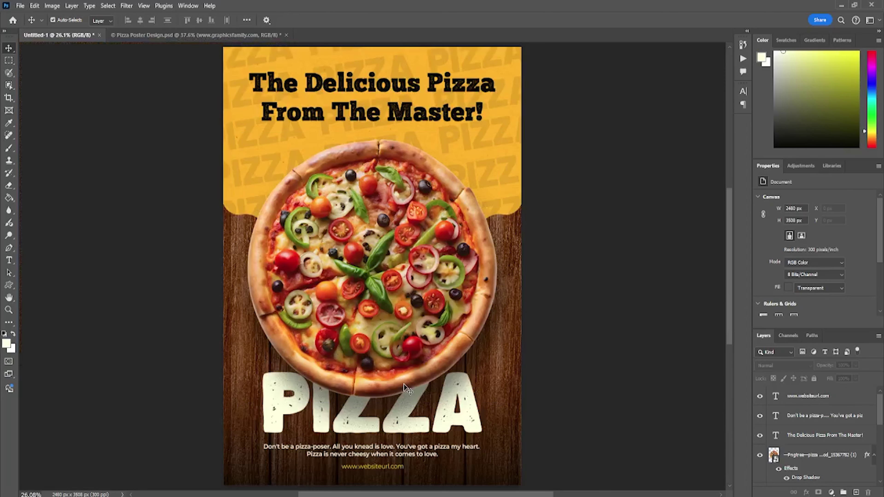
- Compare the draft's yellow Cheezy lettering with the Pizza Poster Design document
{"action": "scroll", "coordinate": [508, 384], "scroll_direction": "down", "scroll_amount": 3}
{"action": "scroll", "coordinate": [522, 365], "scroll_direction": "up", "scroll_amount": 2}
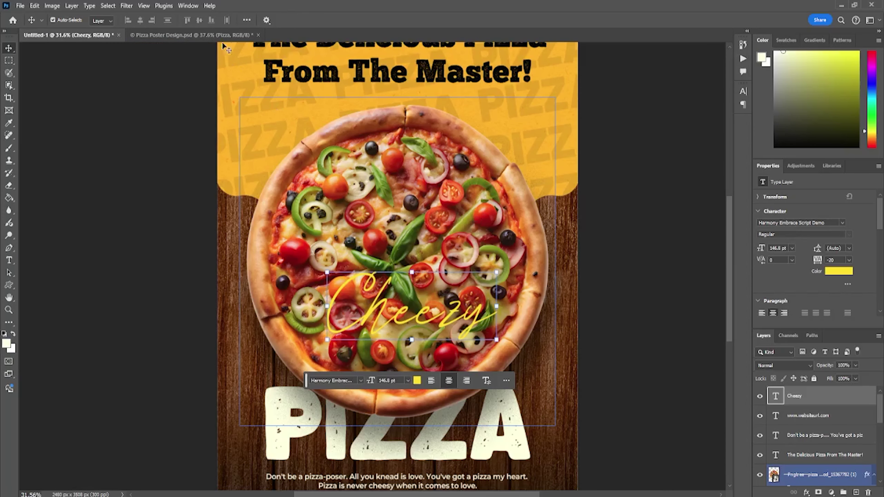
{"action": "left_click", "coordinate": [205, 36]}
{"action": "left_click", "coordinate": [70, 35]}
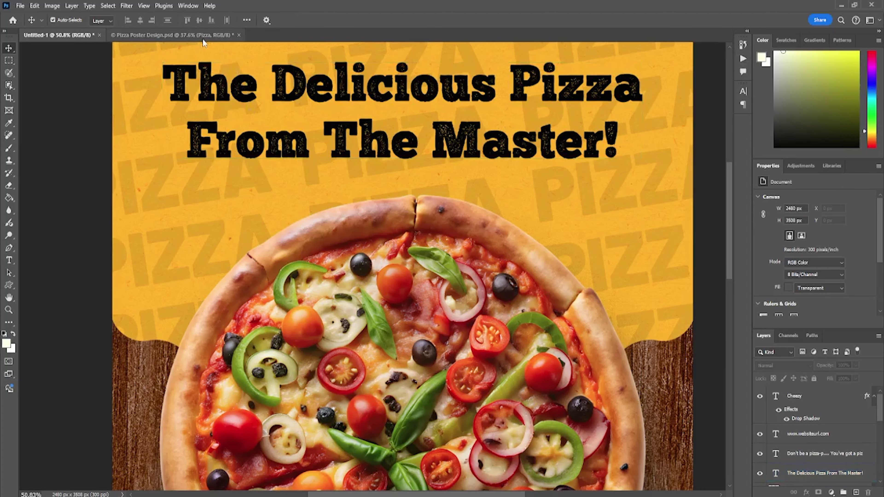
- Switch to the Pizza Poster Design document and examine the UPTO 30% DISCOUNT badge and its layers
{"action": "left_click", "coordinate": [229, 35]}
{"action": "scroll", "coordinate": [195, 186], "scroll_direction": "up", "scroll_amount": 1}
{"action": "left_click_drag", "start_coordinate": [217, 162], "coordinate": [280, 373]}
{"action": "left_click", "coordinate": [244, 194]}
{"action": "left_click_drag", "start_coordinate": [272, 188], "coordinate": [238, 162]}
{"action": "left_click_drag", "start_coordinate": [210, 192], "coordinate": [153, 122]}
{"action": "scroll", "coordinate": [202, 223], "scroll_direction": "up", "scroll_amount": 5}
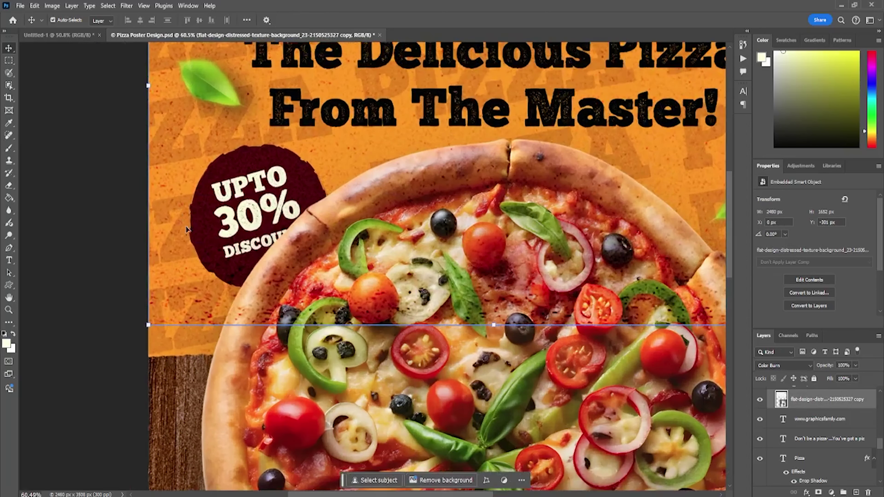
{"action": "scroll", "coordinate": [825, 440], "scroll_direction": "down", "scroll_amount": 3}
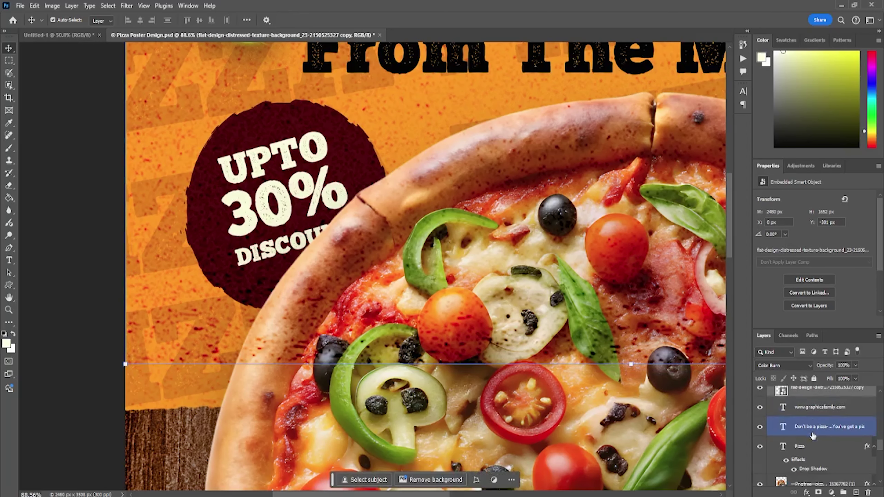
{"action": "left_click", "coordinate": [810, 442]}
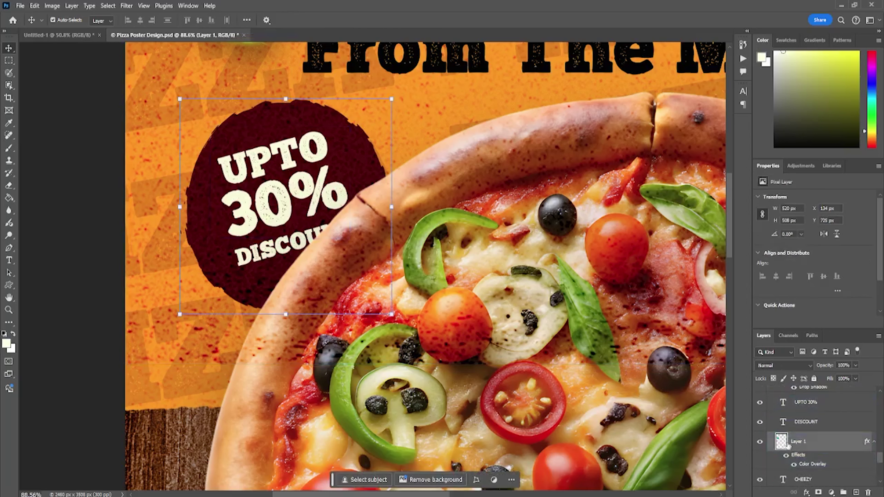
{"action": "scroll", "coordinate": [776, 446], "scroll_direction": "up", "scroll_amount": 6}
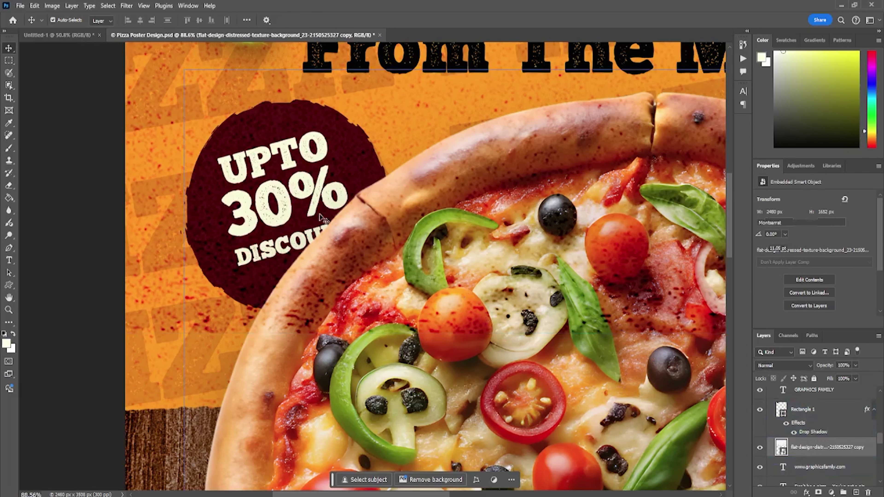
- Copy the maroon badge shape with its UPTO 30% and DISCOUNT text into the Untitled-1 poster, beside the pizza's upper left edge
{"action": "left_click", "coordinate": [214, 237]}
{"action": "left_click_drag", "start_coordinate": [203, 256], "coordinate": [161, 189]}
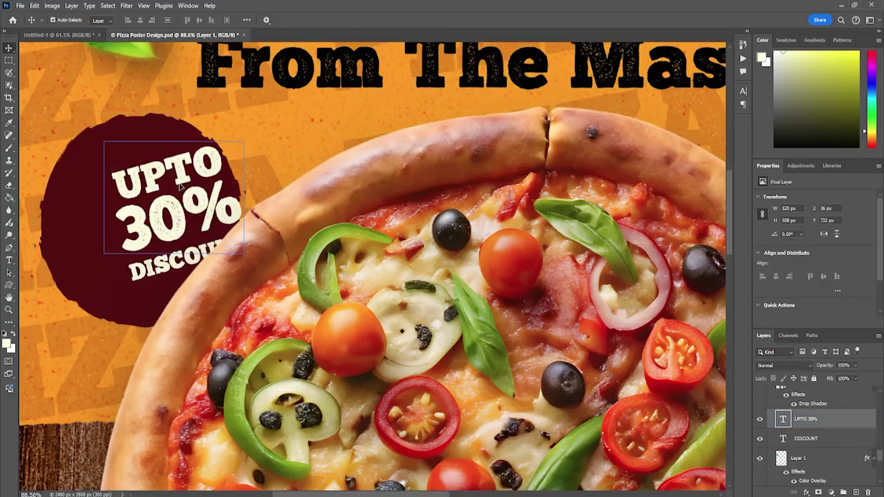
{"action": "left_click_drag", "start_coordinate": [244, 243], "coordinate": [266, 218]}
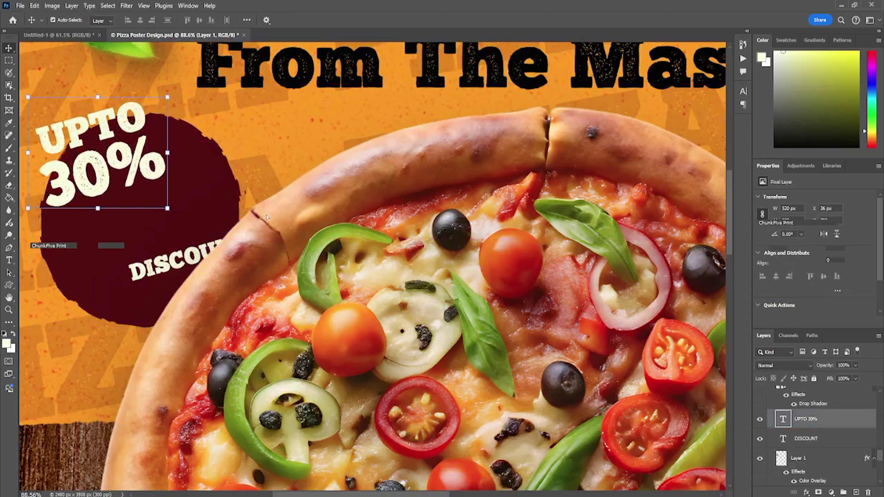
{"action": "left_click", "coordinate": [823, 445], "text": "ctrl"}
{"action": "left_click_drag", "start_coordinate": [832, 427], "coordinate": [175, 245]}
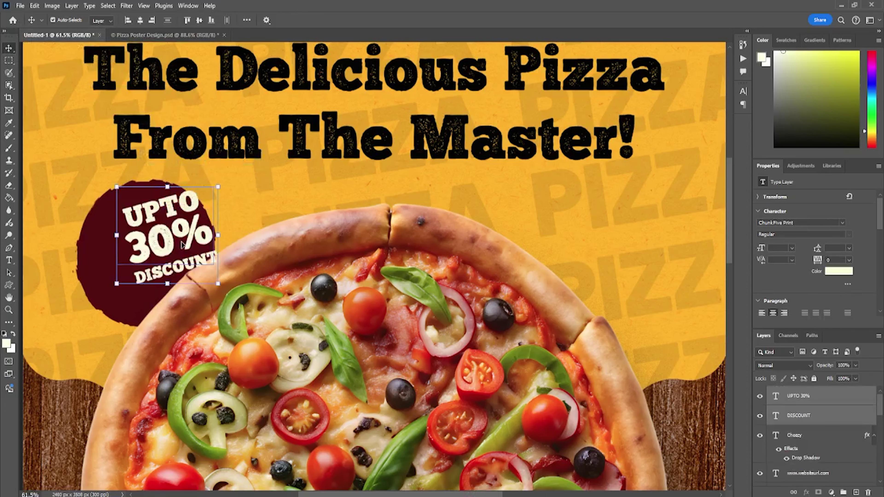
{"action": "key", "text": "ctrl+0"}
{"action": "left_click", "coordinate": [610, 214]}
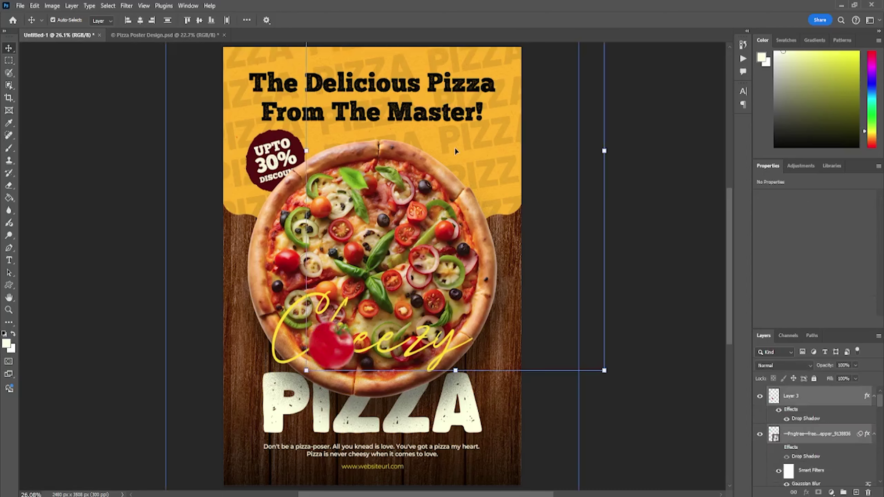
- Reposition the copied tomatoes, basil leaves and chilli together so they surround the pizza and poster edges
{"action": "scroll", "coordinate": [454, 169], "scroll_direction": "down", "scroll_amount": 4}
{"action": "left_click", "coordinate": [454, 176]}
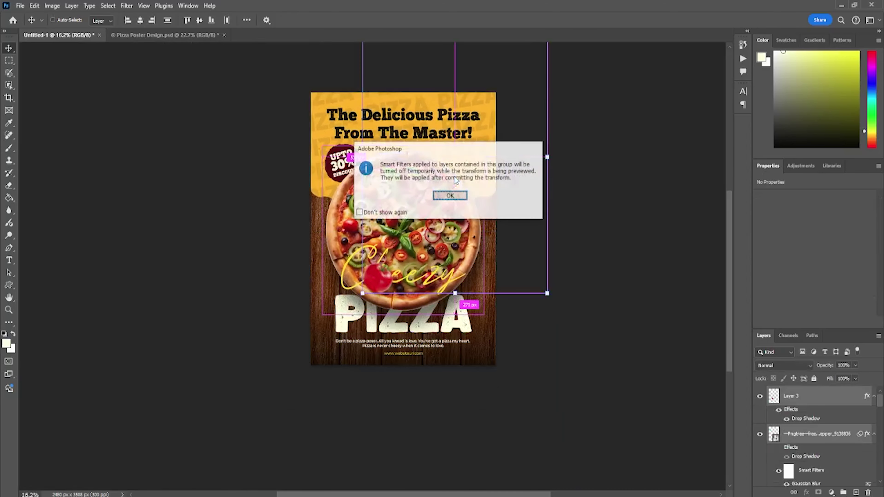
{"action": "left_click", "coordinate": [453, 194]}
{"action": "left_click_drag", "start_coordinate": [491, 167], "coordinate": [431, 253]}
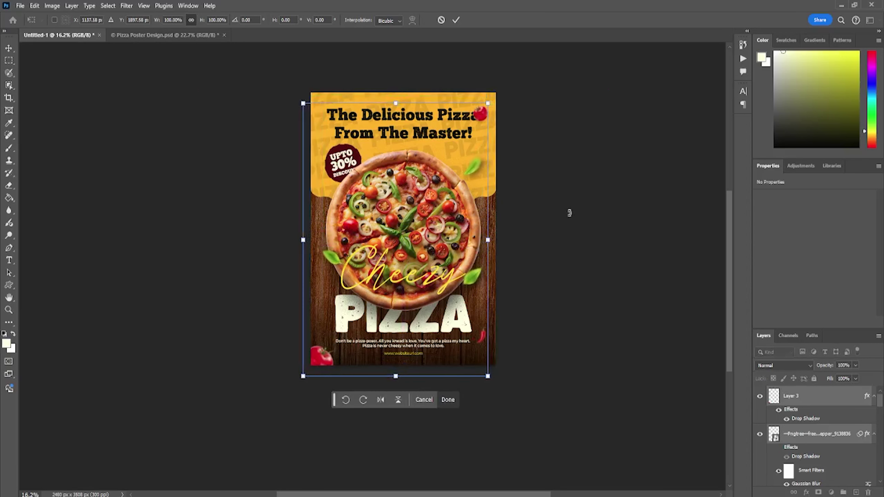
{"action": "left_click", "coordinate": [578, 214]}
{"action": "left_click", "coordinate": [583, 214]}
- Move the small tomato off the headline into the poster's upper right corner
{"action": "scroll", "coordinate": [470, 129], "scroll_direction": "up", "scroll_amount": 6}
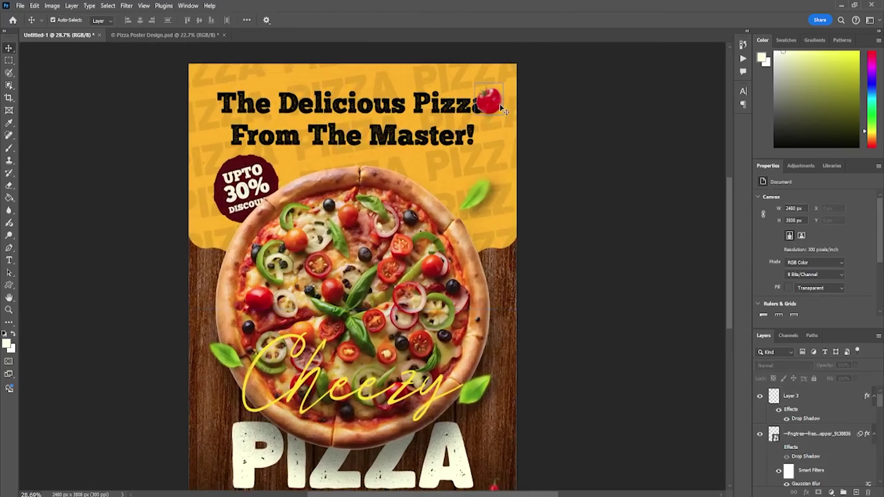
{"action": "left_click_drag", "start_coordinate": [513, 154], "coordinate": [514, 177]}
{"action": "left_click_drag", "start_coordinate": [494, 125], "coordinate": [506, 105]}
{"action": "left_click", "coordinate": [582, 211]}
{"action": "scroll", "coordinate": [582, 213], "scroll_direction": "down", "scroll_amount": 2}
{"action": "left_click_drag", "start_coordinate": [572, 211], "coordinate": [586, 160]}
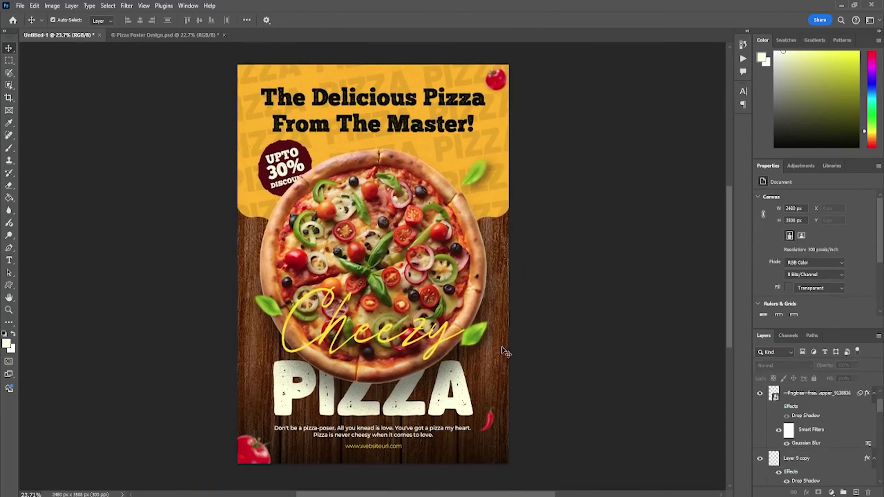
- Duplicate the basil leaf beside the end of the Cheezy script, rotate it flatter and place it above the discount badge
{"action": "left_click_drag", "start_coordinate": [476, 343], "coordinate": [302, 139]}
{"action": "key", "text": "Return"}
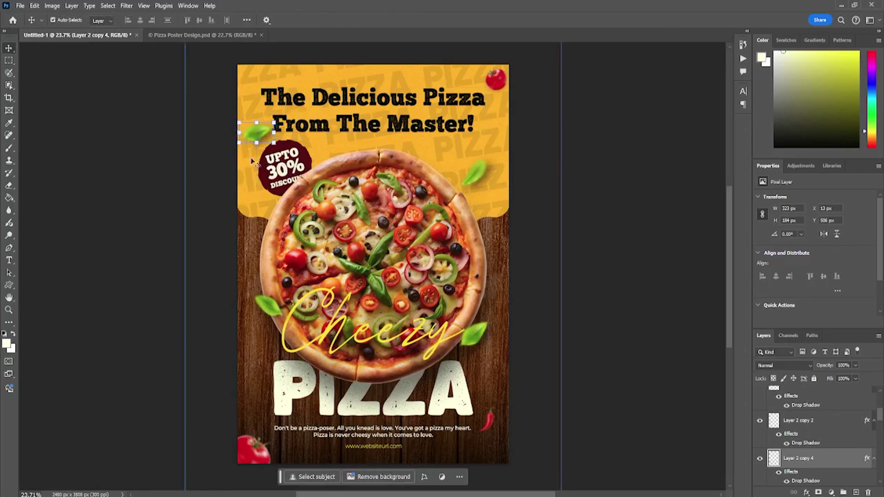
{"action": "left_click", "coordinate": [174, 163]}
{"action": "scroll", "coordinate": [174, 162], "scroll_direction": "up", "scroll_amount": 1}
{"action": "scroll", "coordinate": [181, 177], "scroll_direction": "down", "scroll_amount": 1}
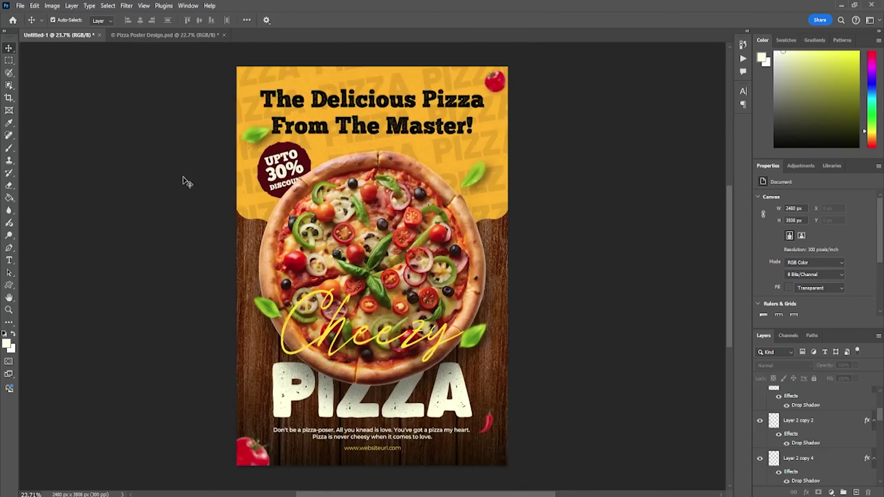
{"action": "scroll", "coordinate": [182, 176], "scroll_direction": "up", "scroll_amount": 1}
{"action": "scroll", "coordinate": [188, 188], "scroll_direction": "down", "scroll_amount": 1}
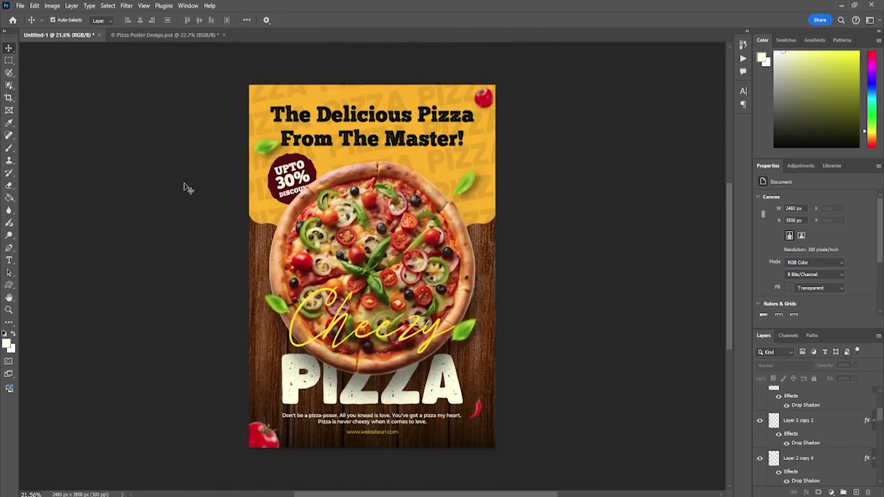